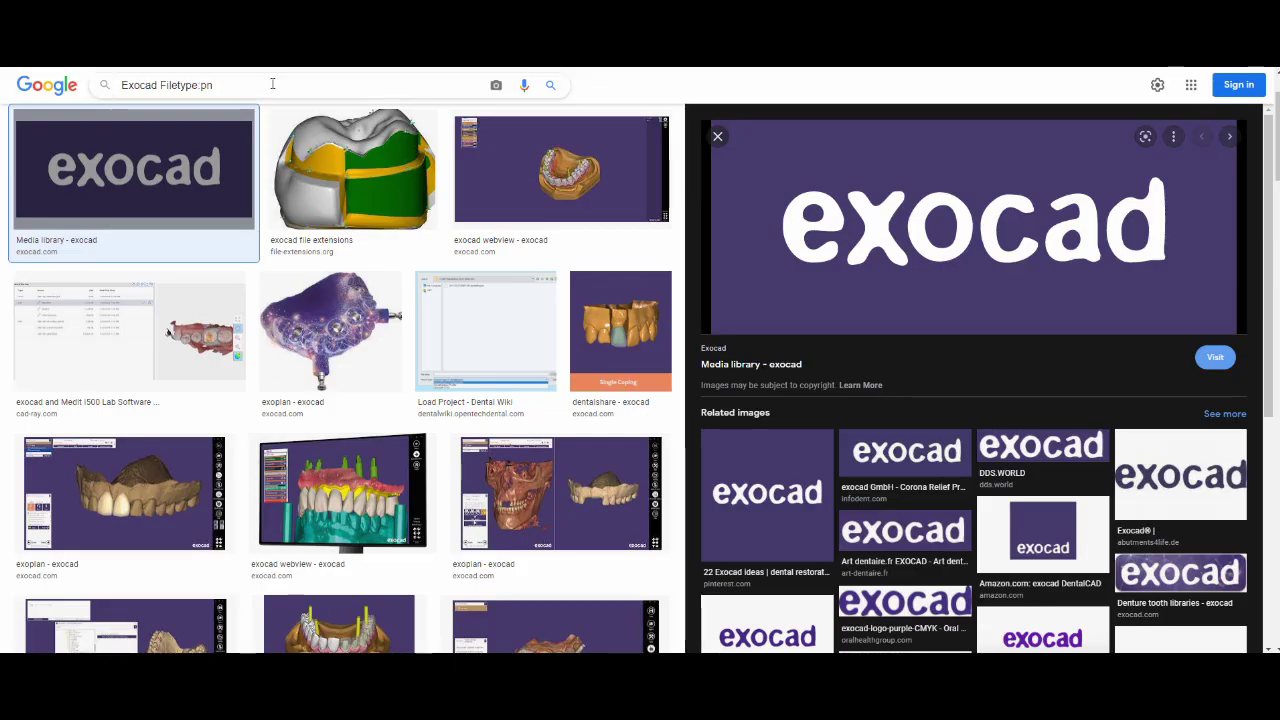
Erase the Exocad Filetype query text from the image search
key("BackSpace")
key("BackSpace")
key("BackSpace")
key("BackSpace")
key("BackSpace")
key("BackSpace")
key("BackSpace")
key("BackSpace")
key("BackSpace")
key("BackSpace")
key("BackSpace")
key("BackSpace")
key("BackSpace")
key("BackSpace")
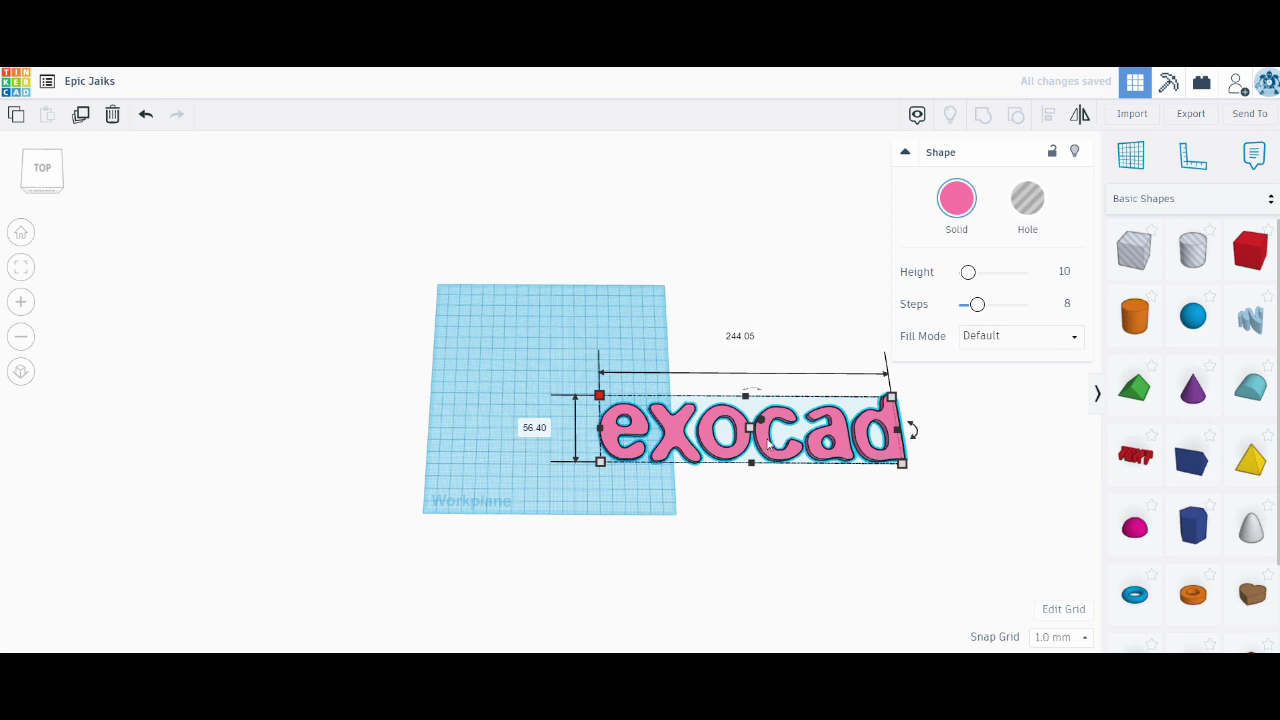
Scale down the exocad lettering and reposition it over the workplane
mouse_move(765, 445)
left_mouse_down()
mouse_move(679, 412)
mouse_move(575, 410)
left_mouse_up()
left_click_drag(417, 366, 481, 391)
left_click_drag(592, 418, 570, 420)
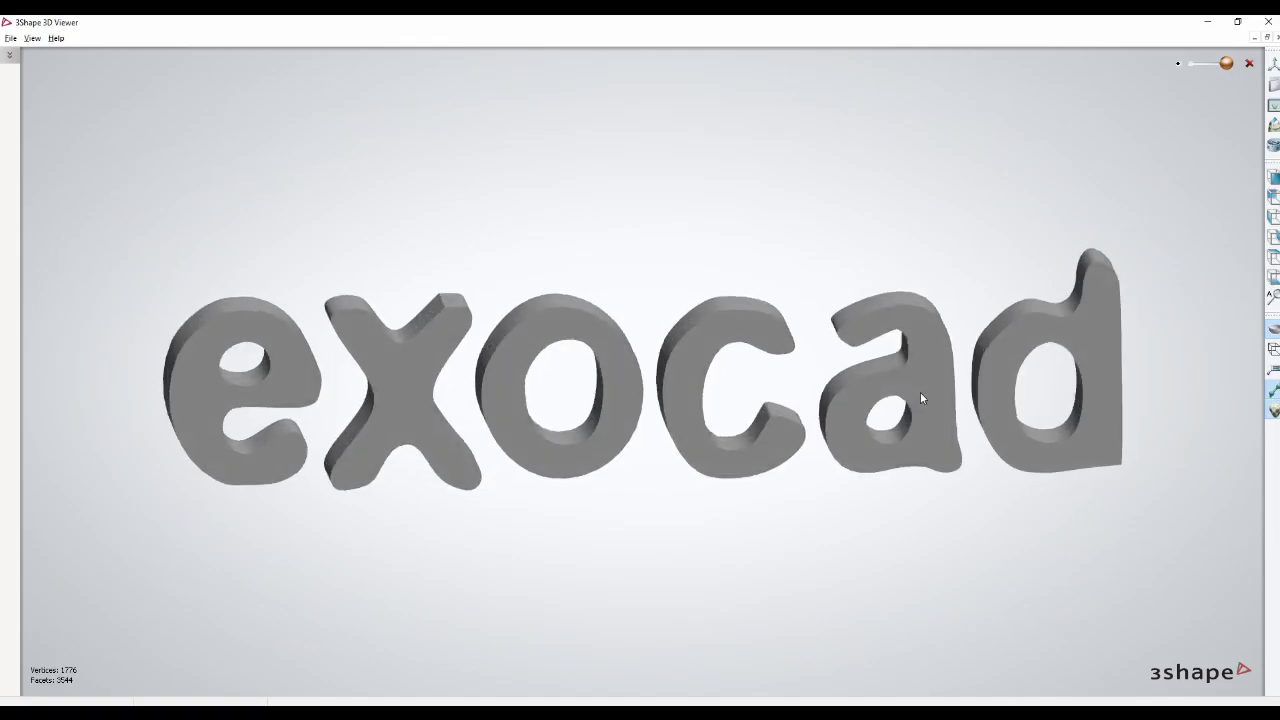
right_click_drag(920, 392, 907, 450)
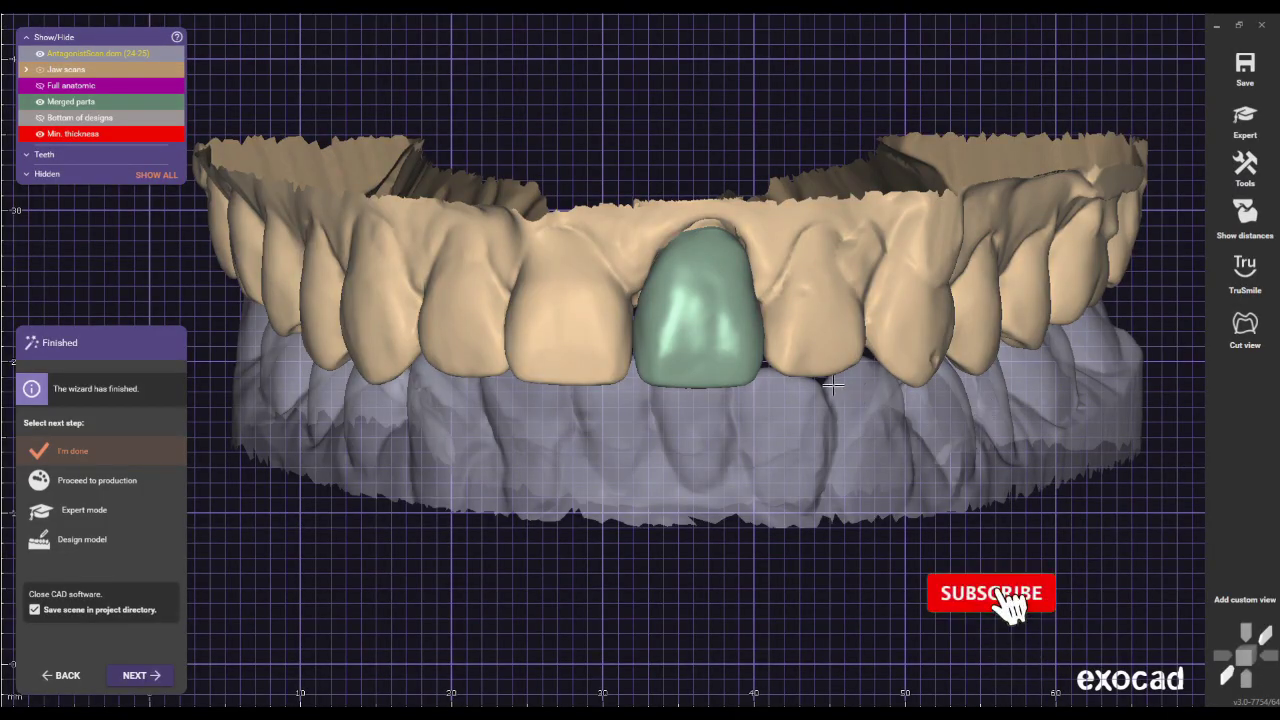
mouse_move(844, 312)
right_mouse_down()
mouse_move(845, 200)
mouse_move(845, 308)
right_mouse_up()
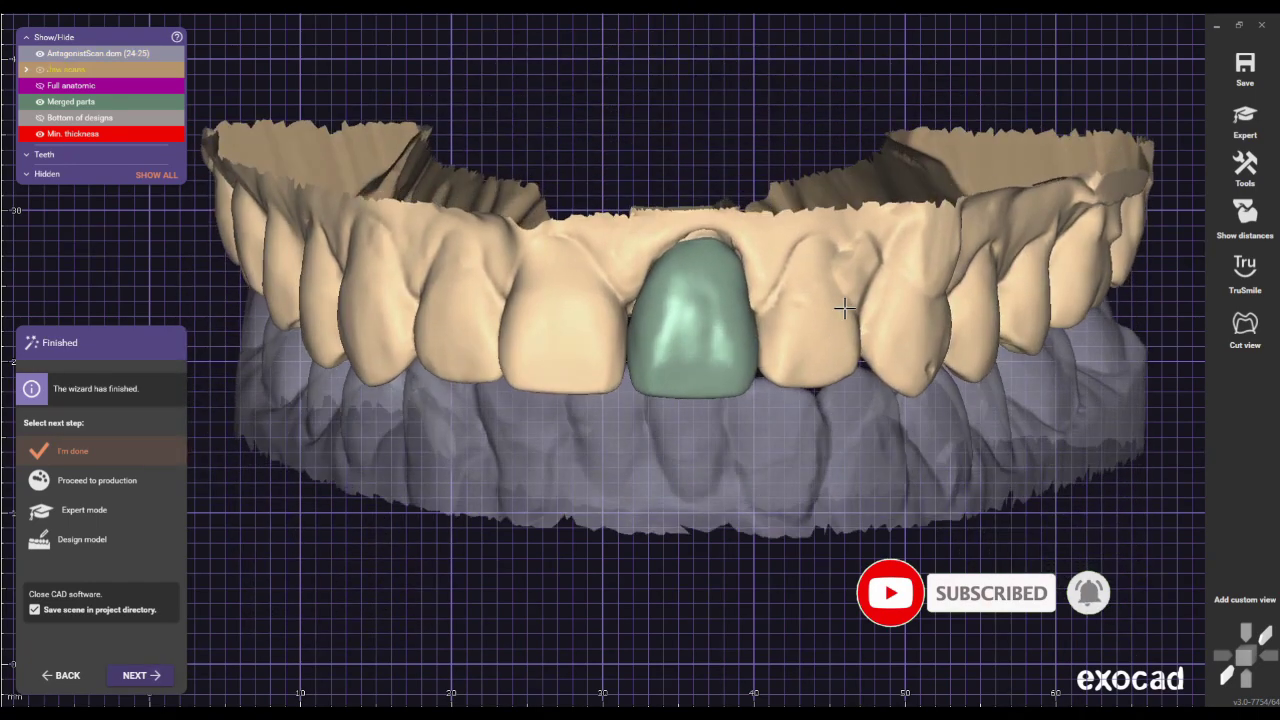
scroll(745, 350, "up", 5)
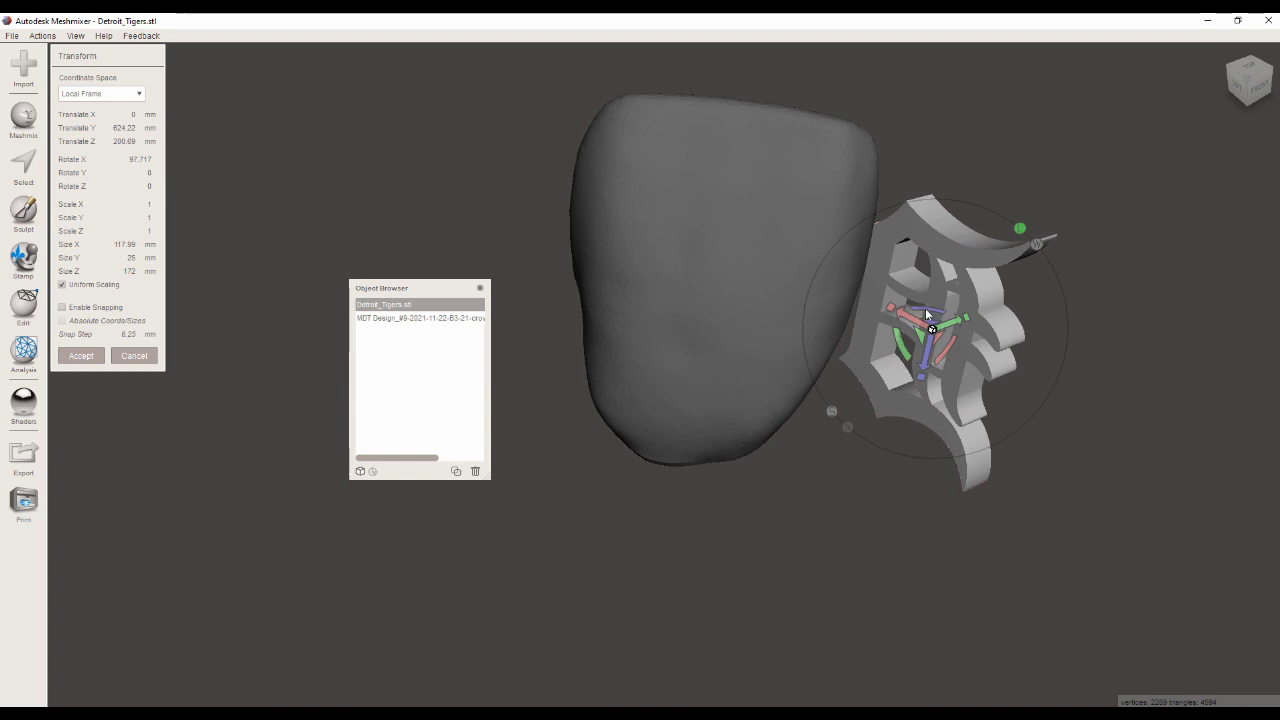
Rotate the Detroit_Tigers.stl logo about its Z axis to about -34° beside the crown in Meshmixer
left_click_drag(925, 308, 919, 316)
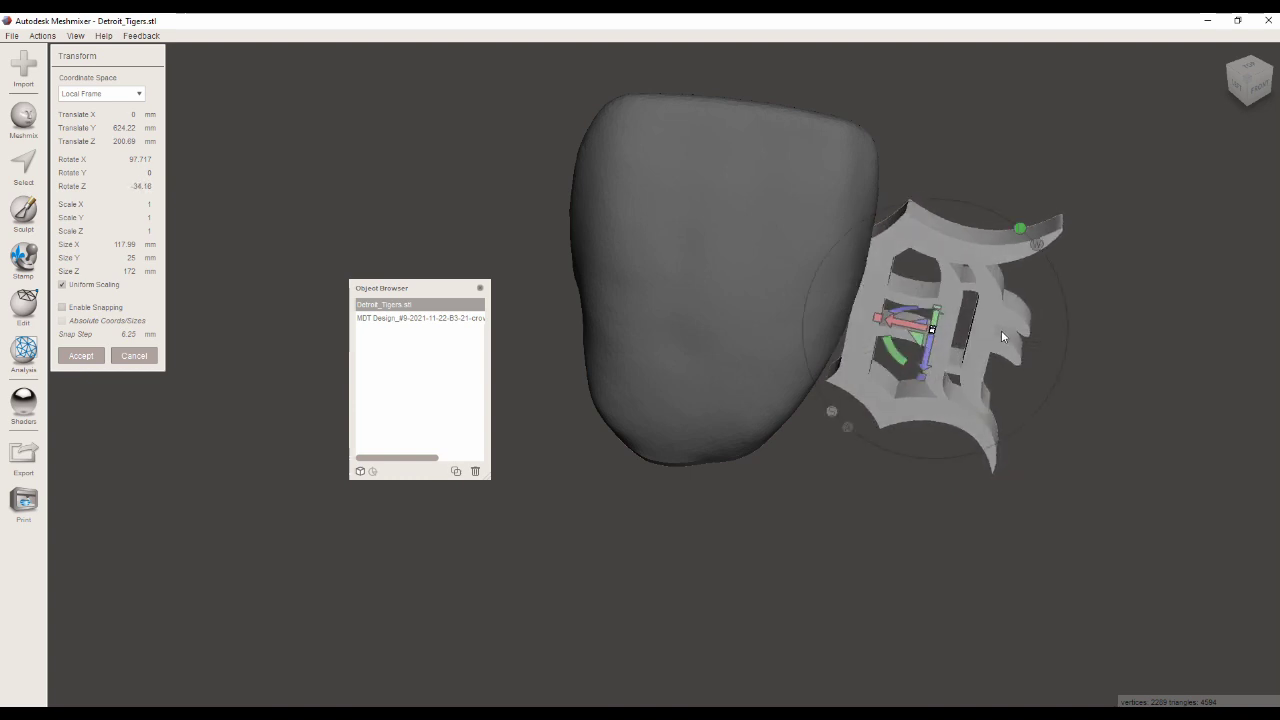
right_click_drag(1001, 330, 966, 326)
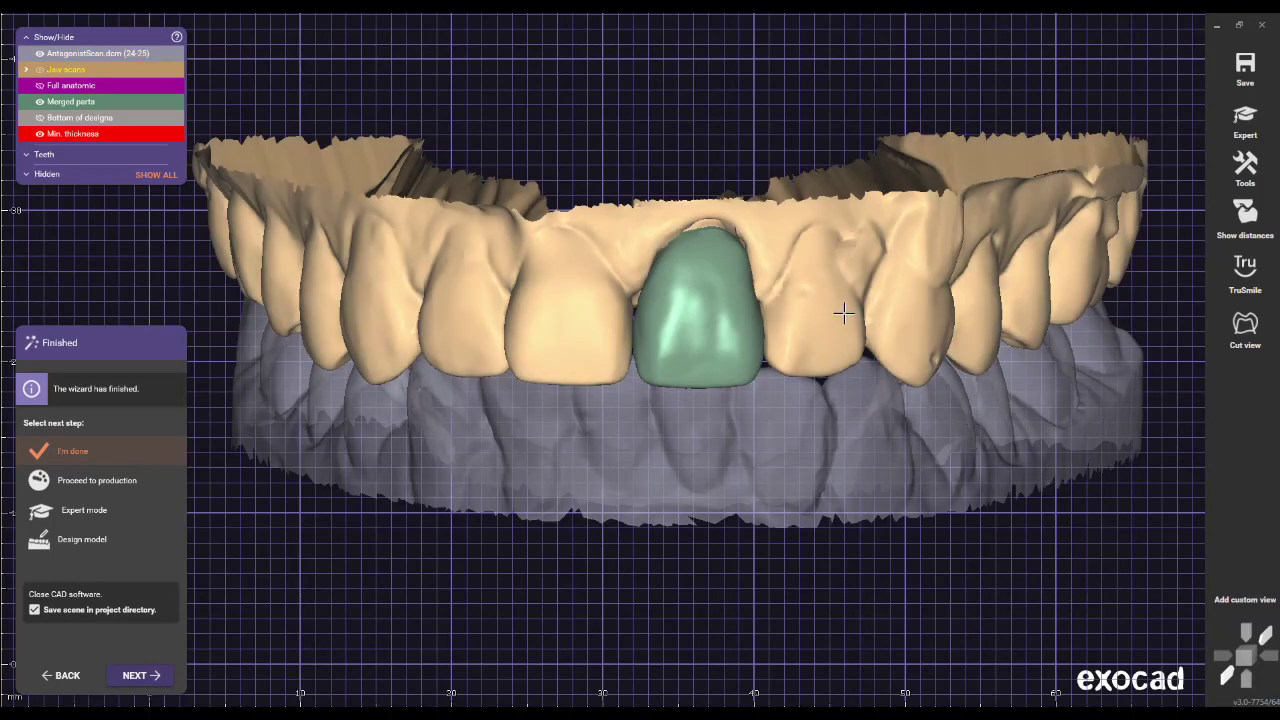
right_click_drag(843, 314, 843, 390)
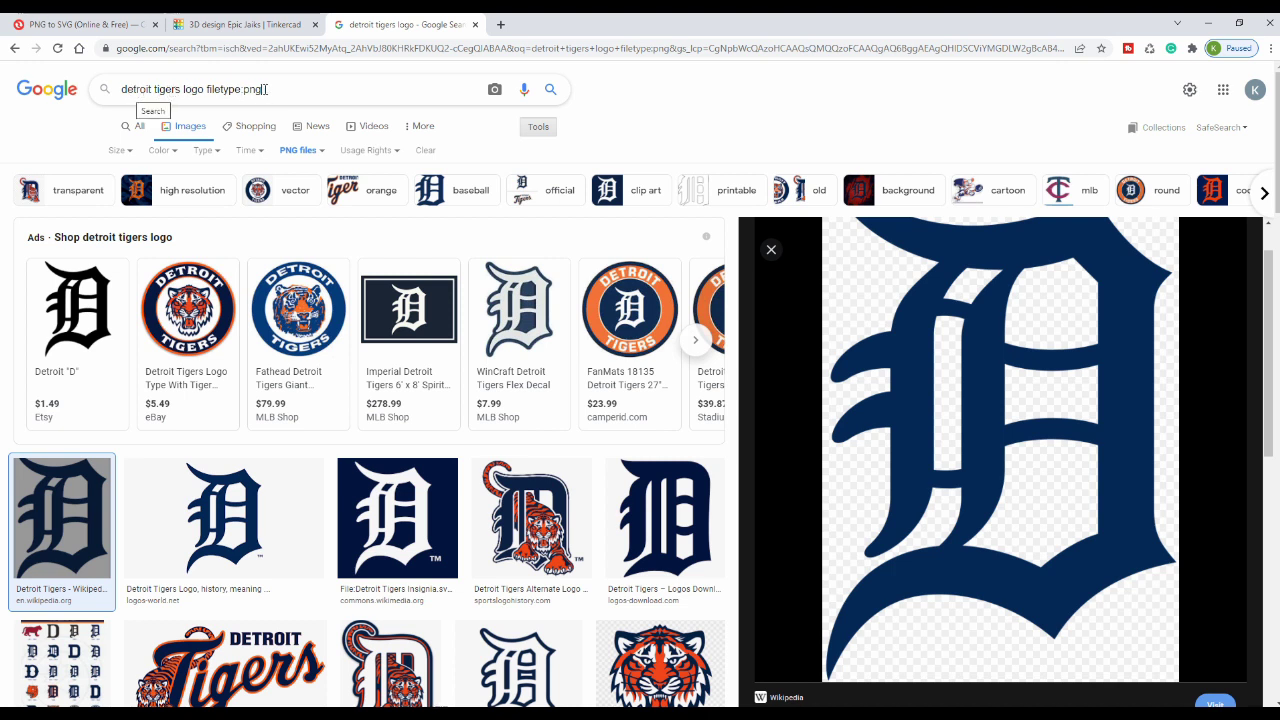
Highlight filetype:png in the detroit tigers logo image search, then open the options for the enlarged logo image
key("shift+Left")
key("shift+Left")
key("shift+Left")
key("shift+Left")
key("shift+Left")
key("shift+Left")
key("shift+Left")
key("shift+Left")
key("shift+Left")
key("shift+Left")
key("shift+Left")
key("shift+Left")
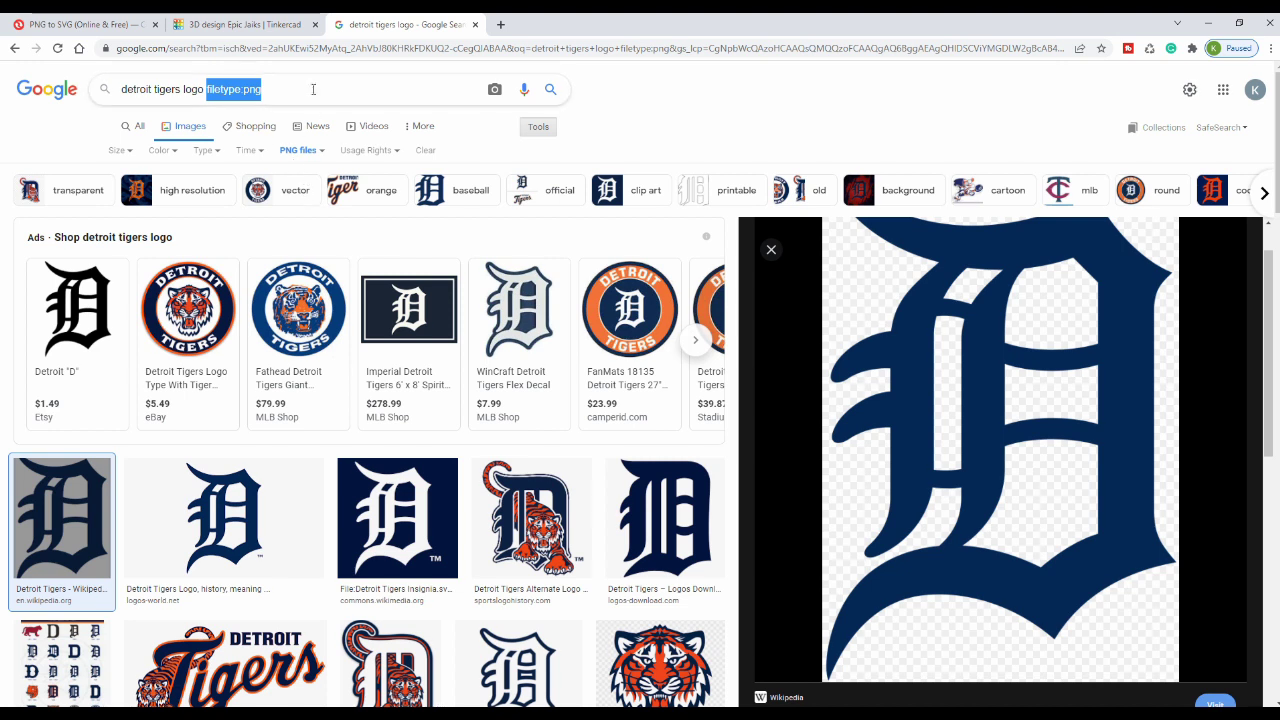
left_click(313, 89)
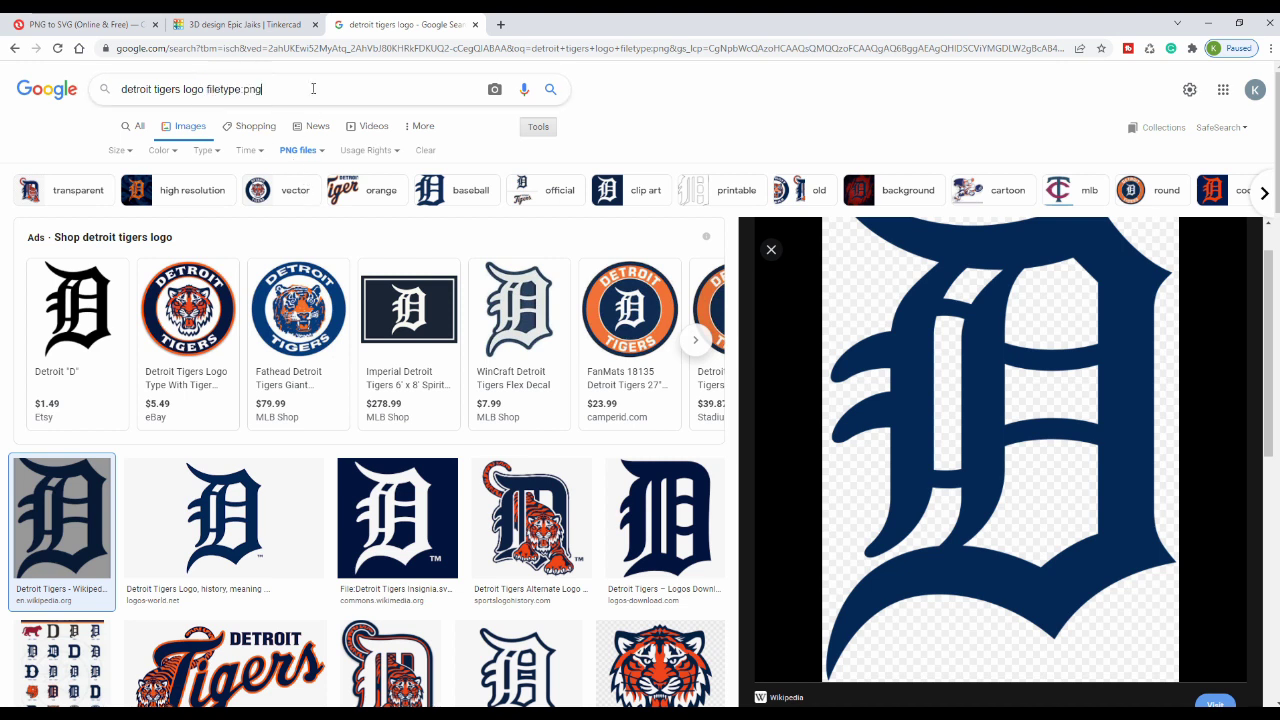
right_click(992, 381)
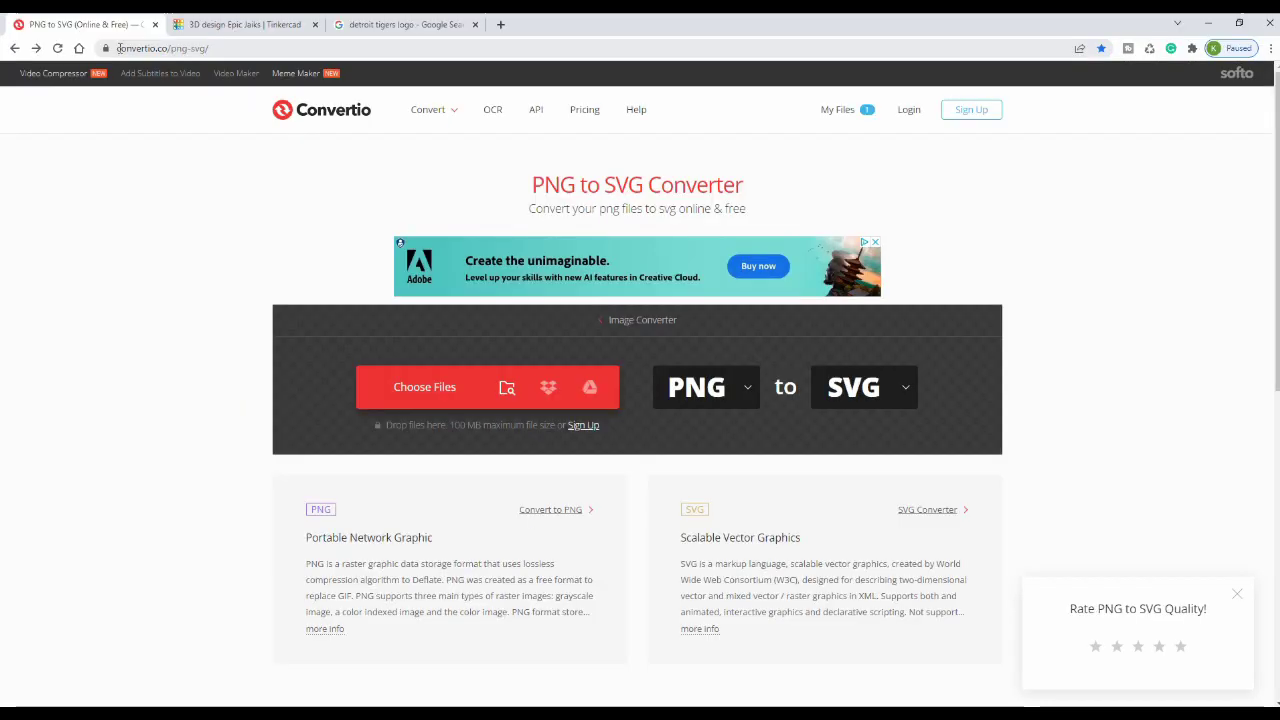
Switch to Convertio's PNG to SVG converter and choose SVG from the image formats as the output format
left_click_drag(117, 48, 169, 48)
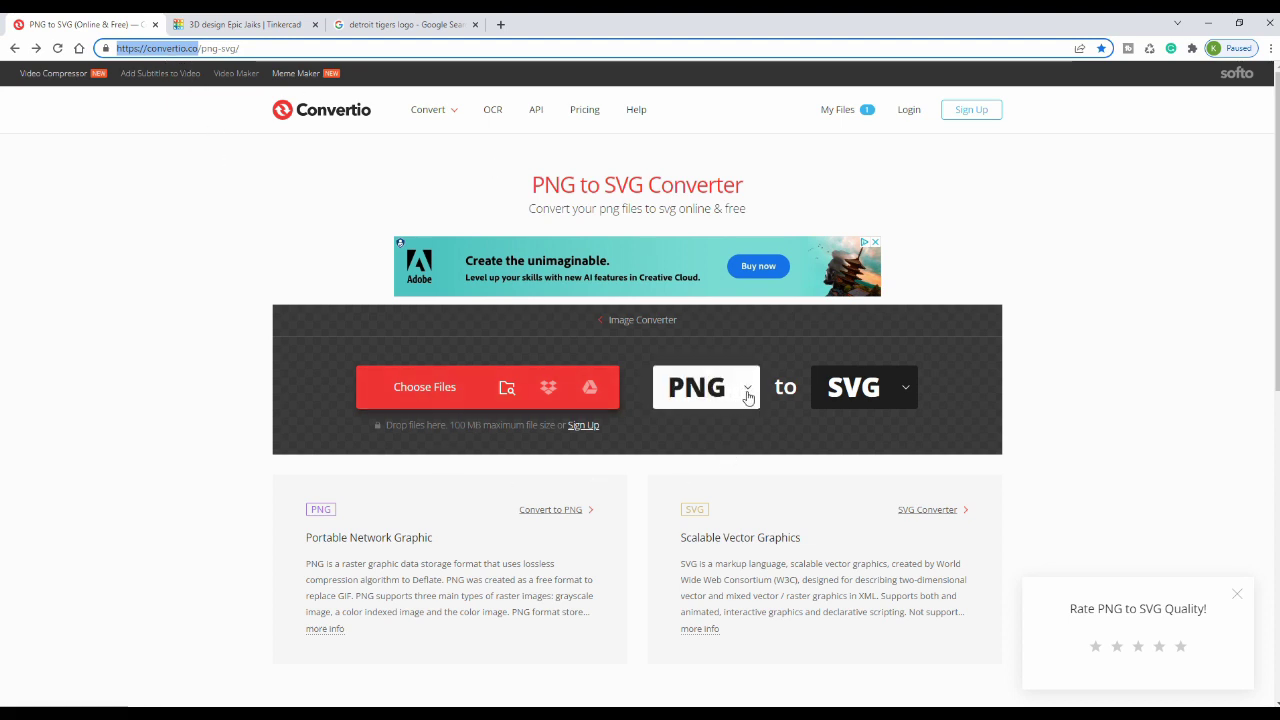
left_click(860, 388)
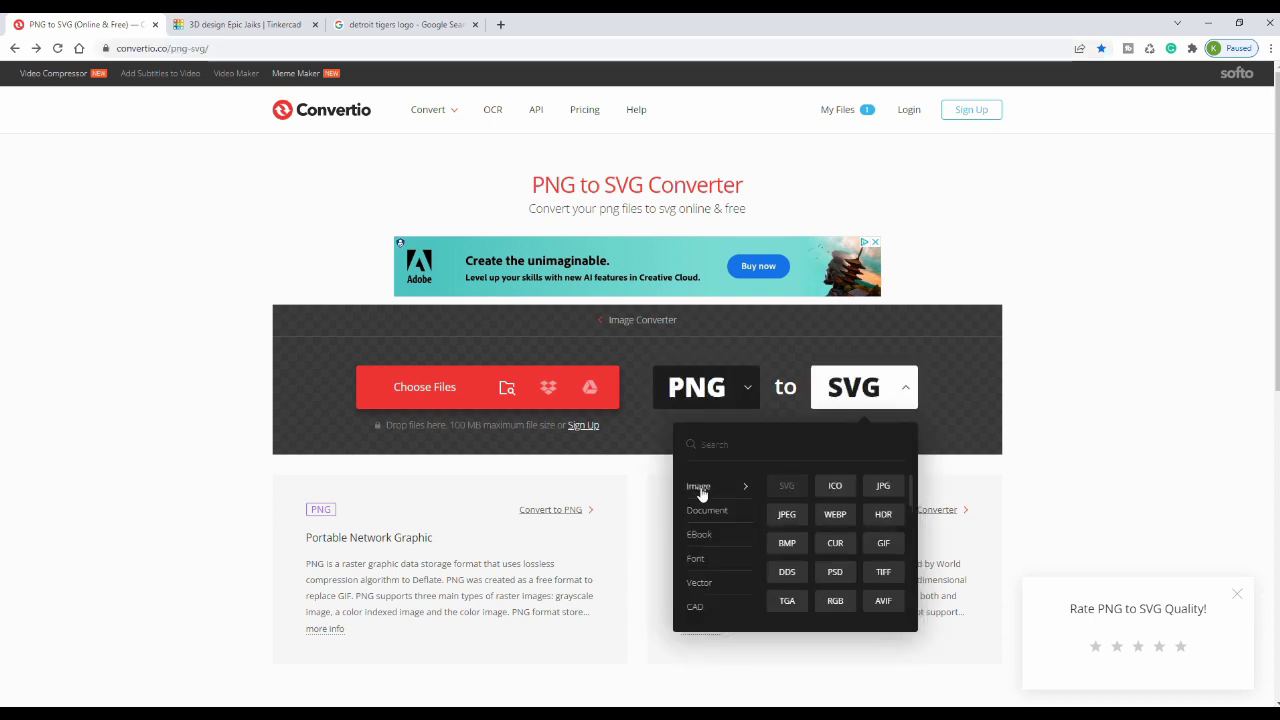
left_click(702, 490)
left_click(905, 389)
left_click(787, 487)
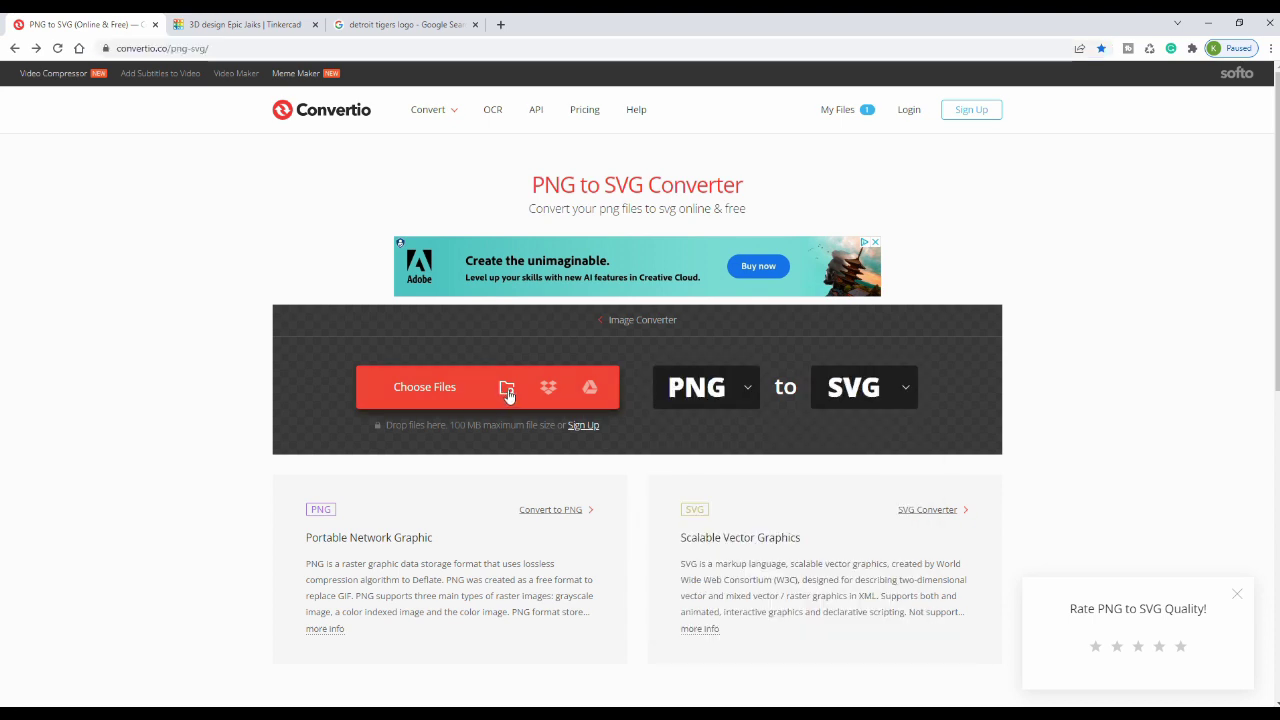
Upload the 1200px-Detroit_Tigers_logo.svg.png file from the Logo folder, convert it to SVG and download the result
left_click(456, 389)
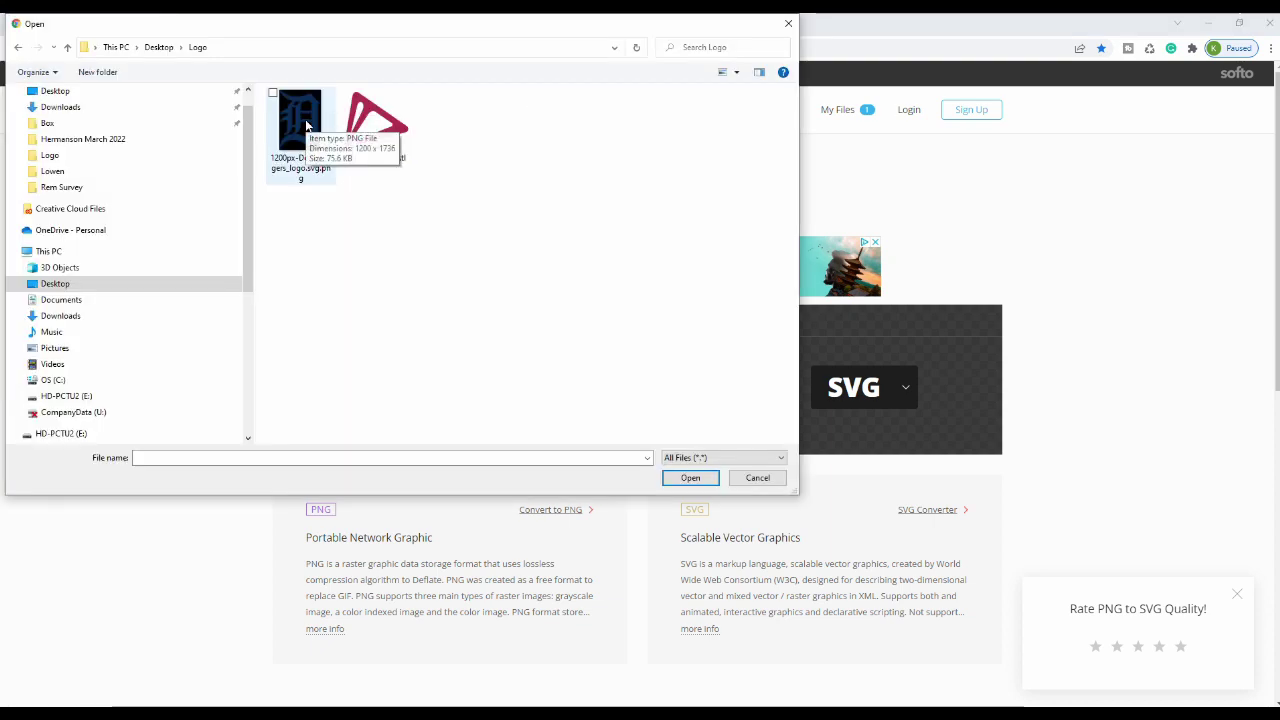
double_click(303, 128)
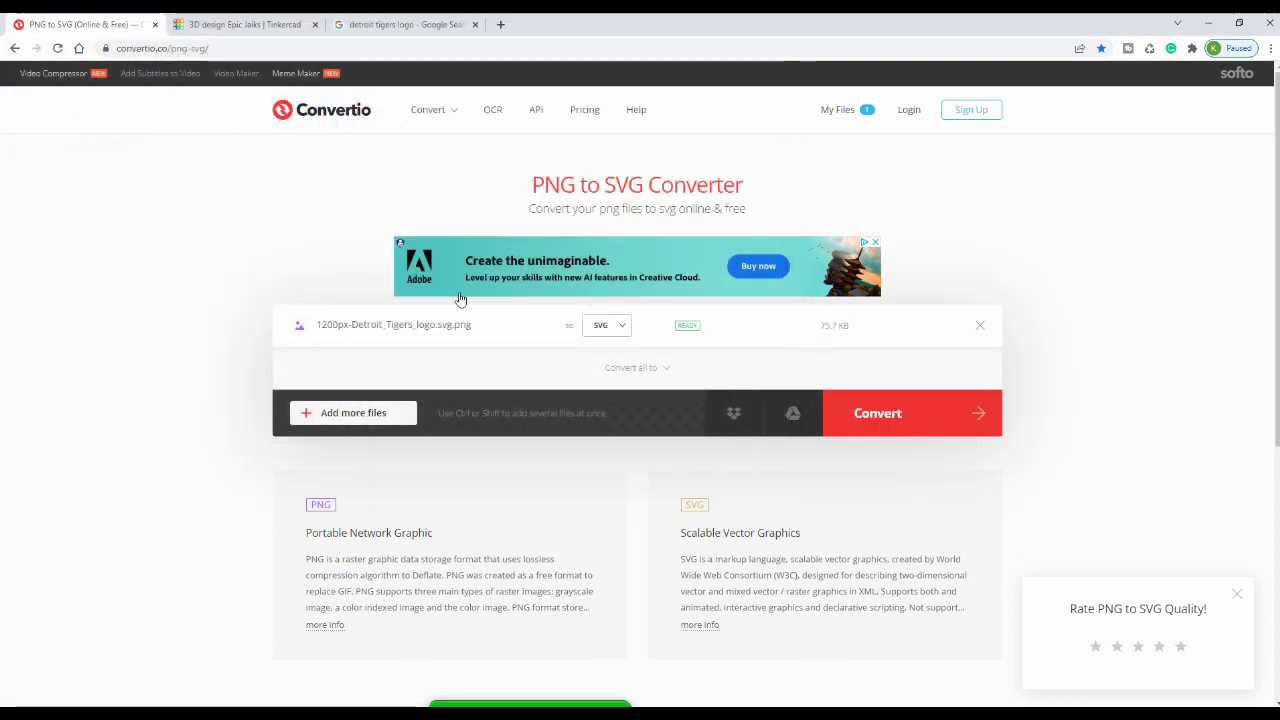
left_click(882, 414)
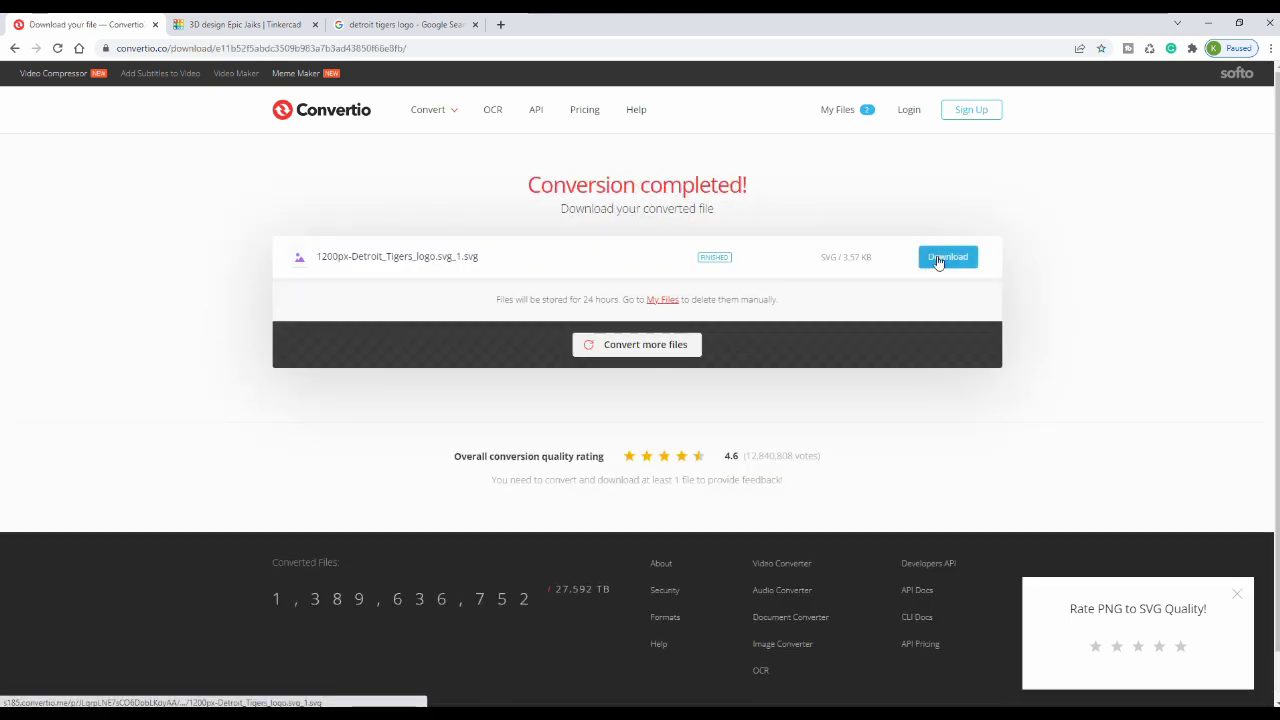
left_click(938, 258)
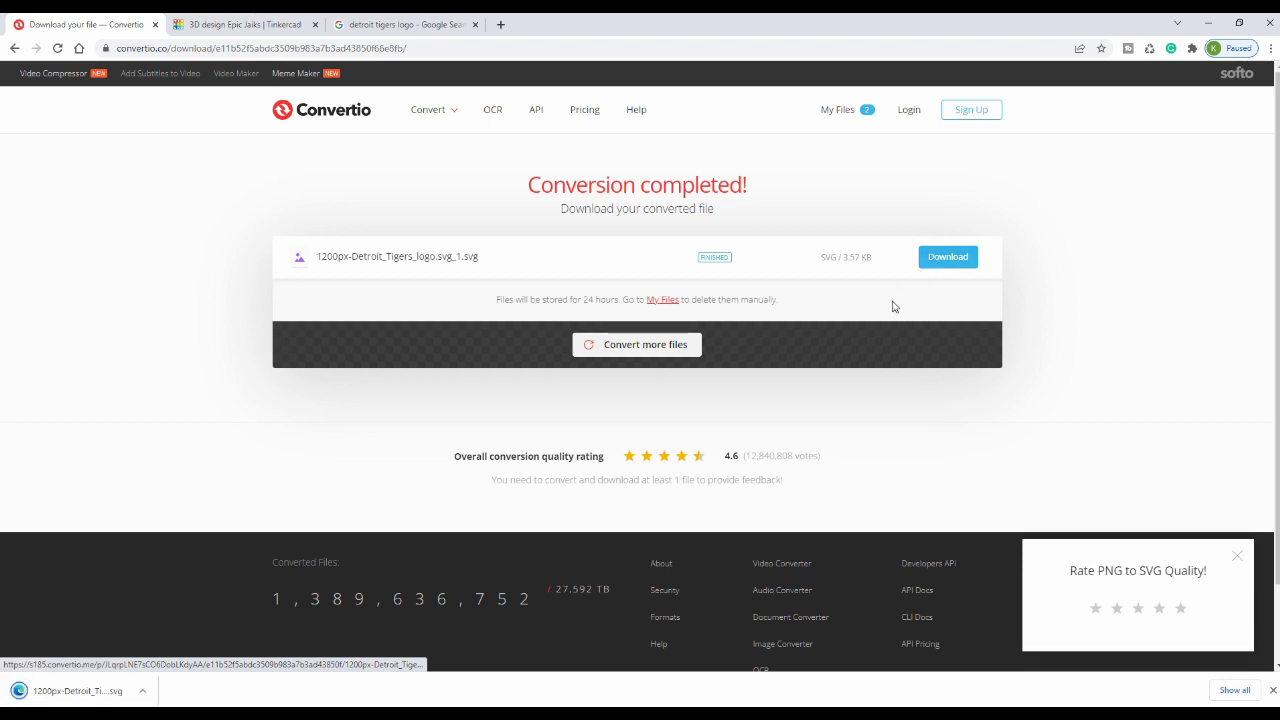
Switch to the Tinkercad design and load 1200px-Detroit_Tigers_logo.svg_1.svg from Downloads as a shape for import
left_click(240, 24)
left_click_drag(116, 48, 177, 48)
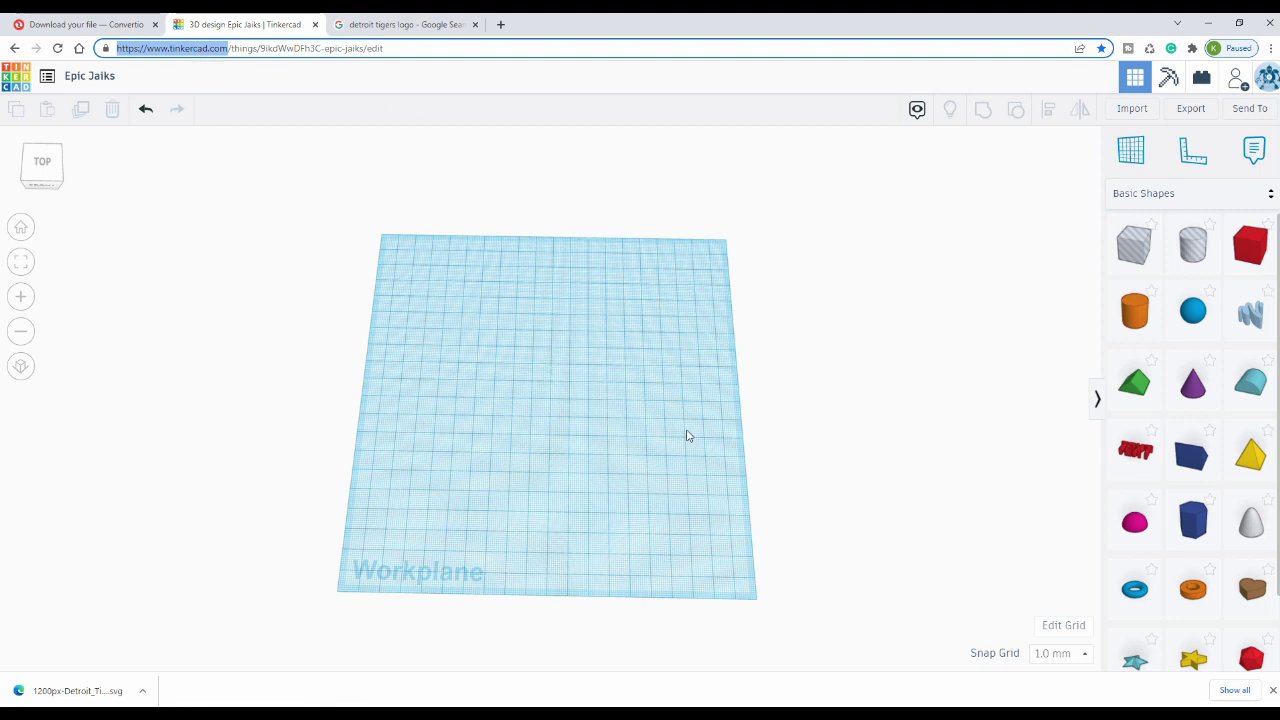
mouse_move(687, 436)
right_mouse_down()
mouse_move(709, 343)
mouse_move(700, 323)
mouse_move(680, 434)
mouse_move(689, 411)
right_mouse_up()
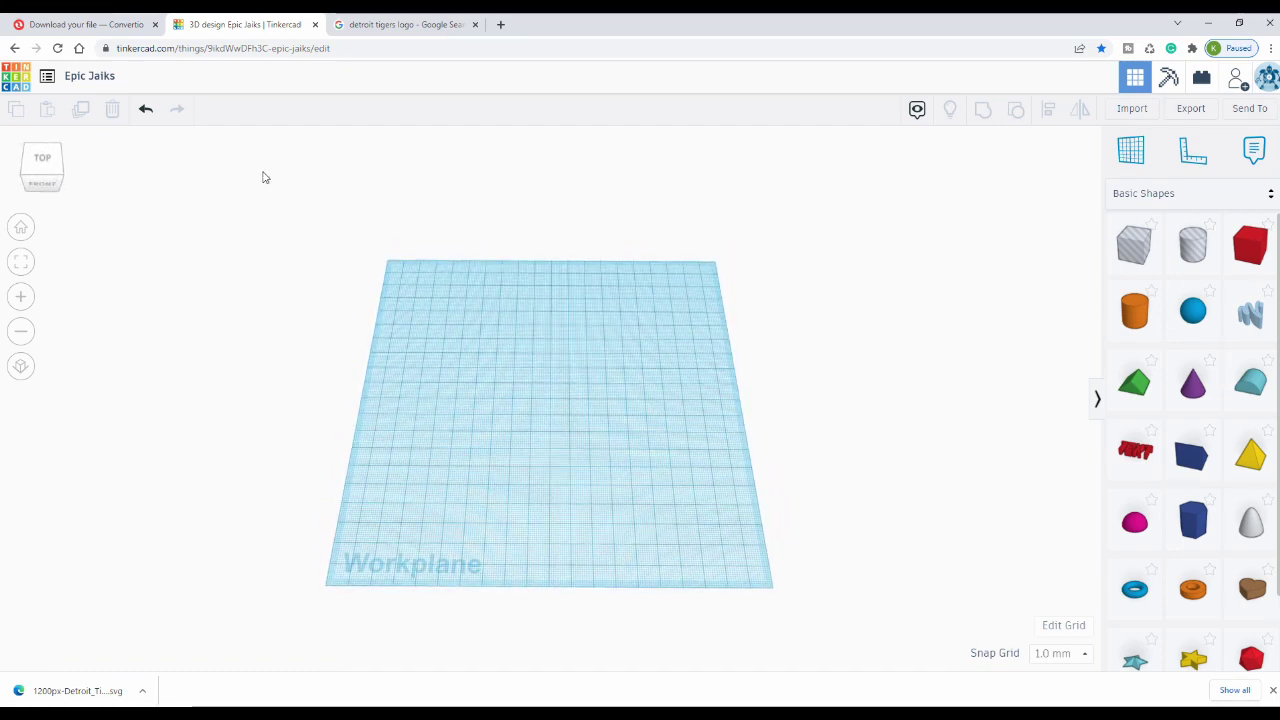
left_click(1131, 108)
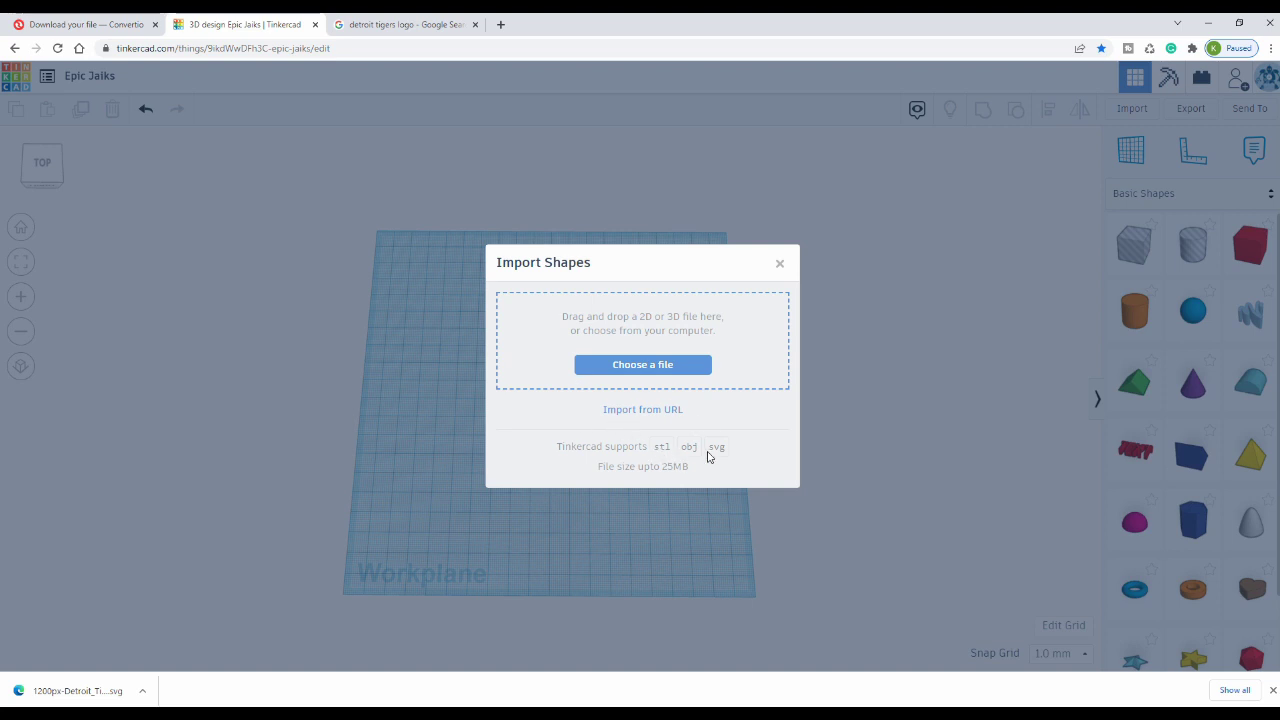
left_click(645, 365)
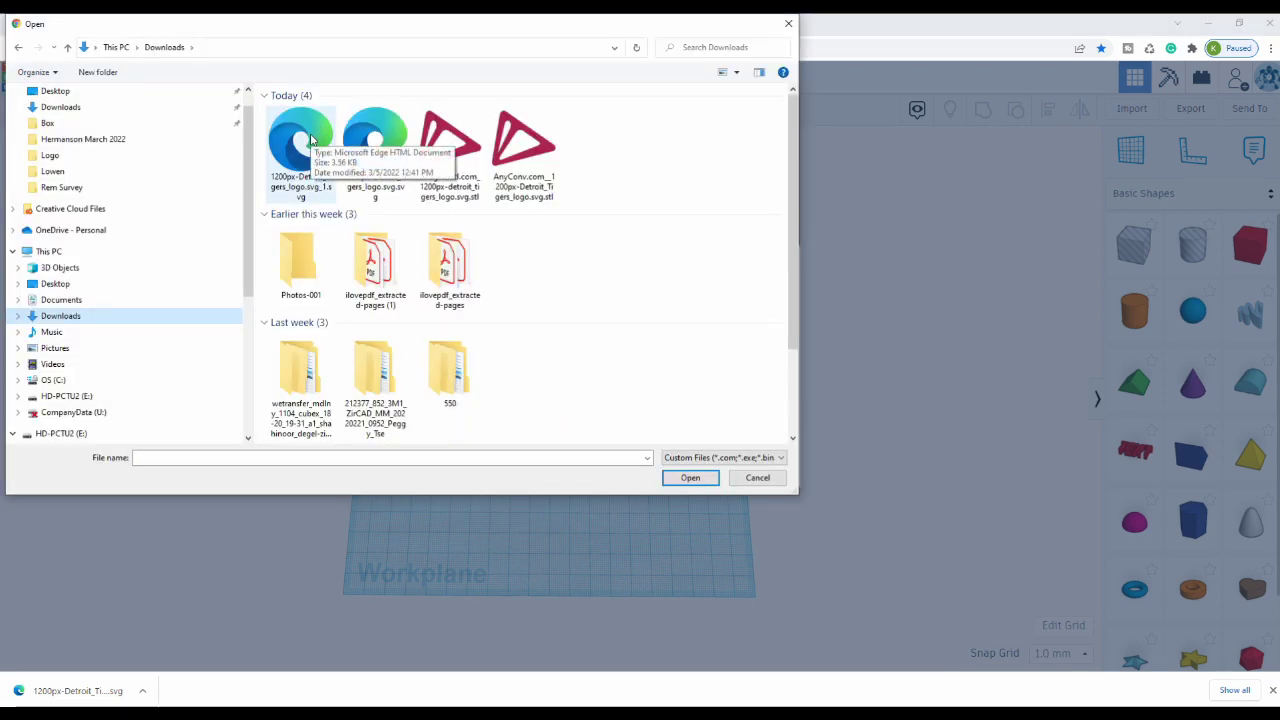
double_click(311, 140)
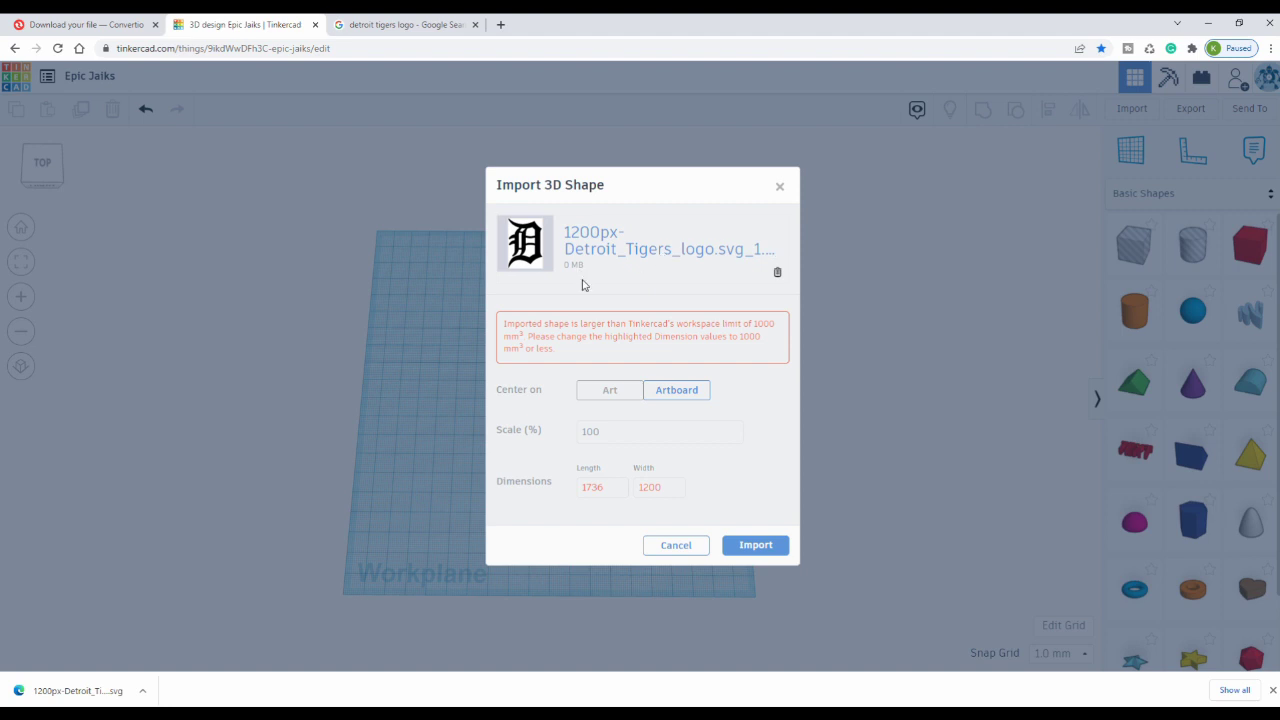
Reduce the logo's length and width to within the 1000 mm workspace limit and import it
left_click(612, 487)
left_click(677, 493)
left_click(753, 512)
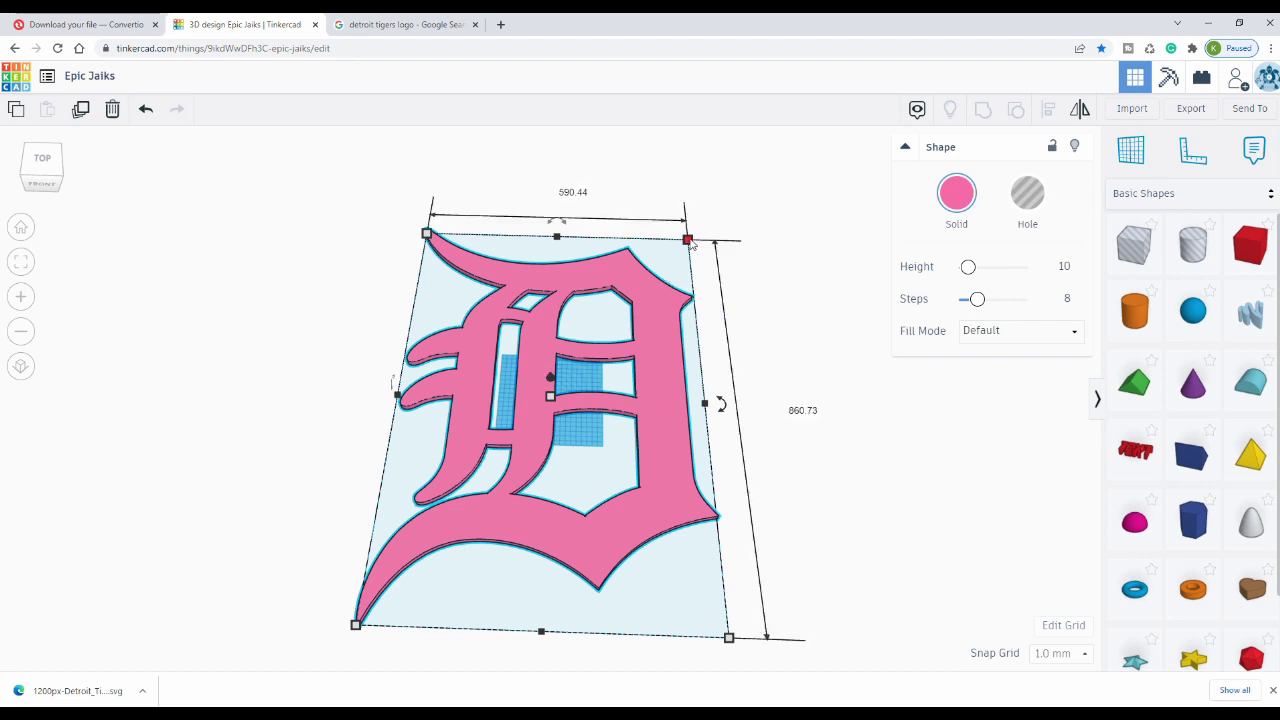
Scale the Detroit Tigers logo down proportionally and move it so that it fits on the workplane
left_click_drag(688, 240, 483, 475, "shift")
right_click_drag(523, 437, 530, 335)
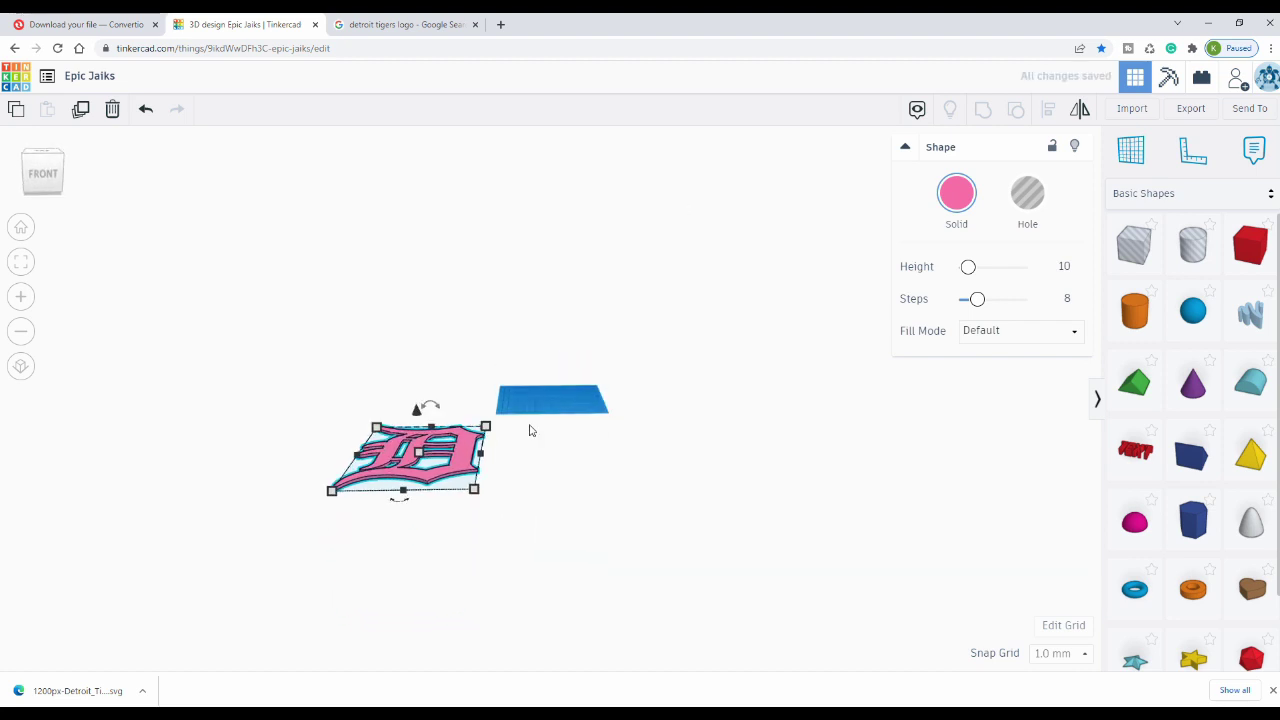
left_click_drag(465, 460, 605, 405)
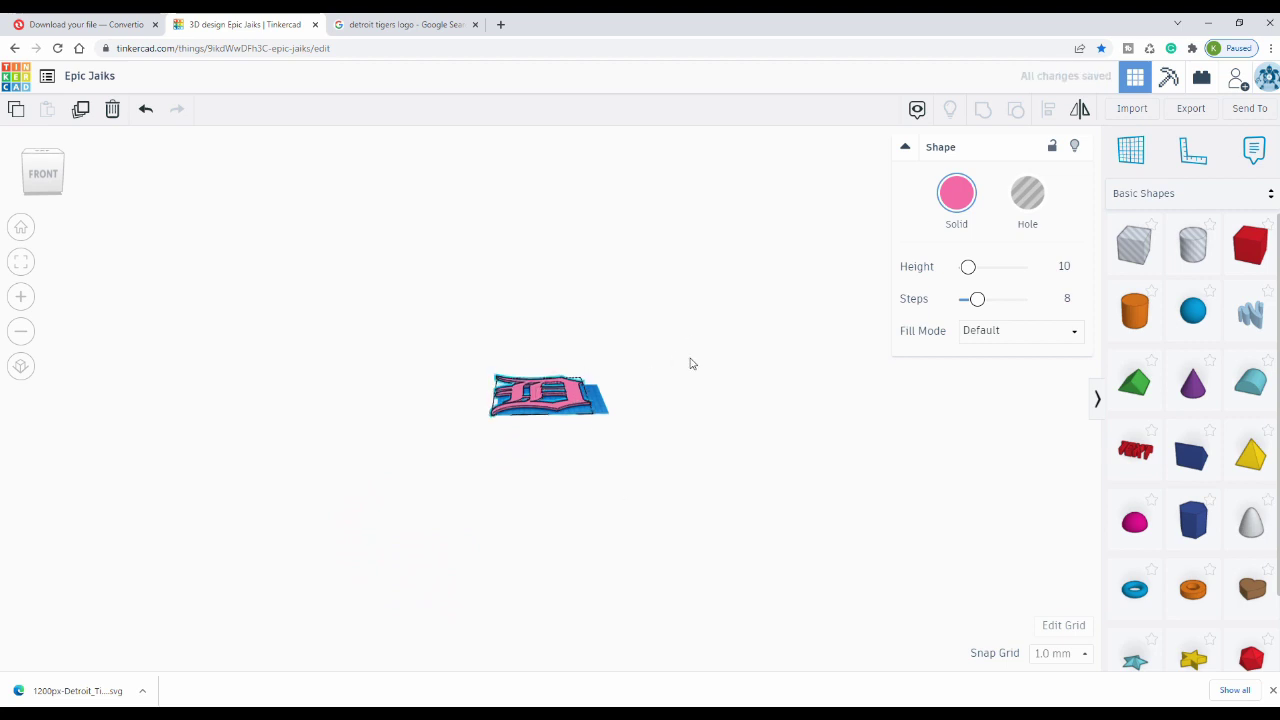
right_click_drag(689, 363, 674, 506)
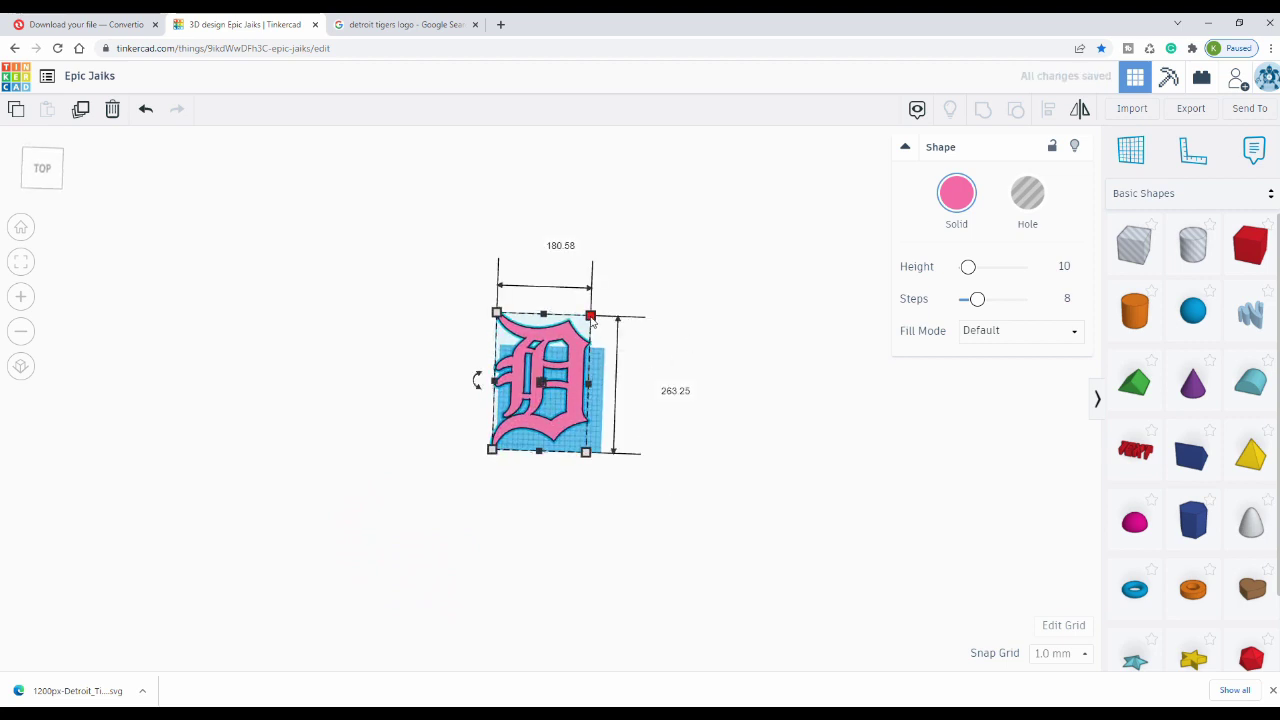
left_click_drag(593, 324, 530, 377, "shift")
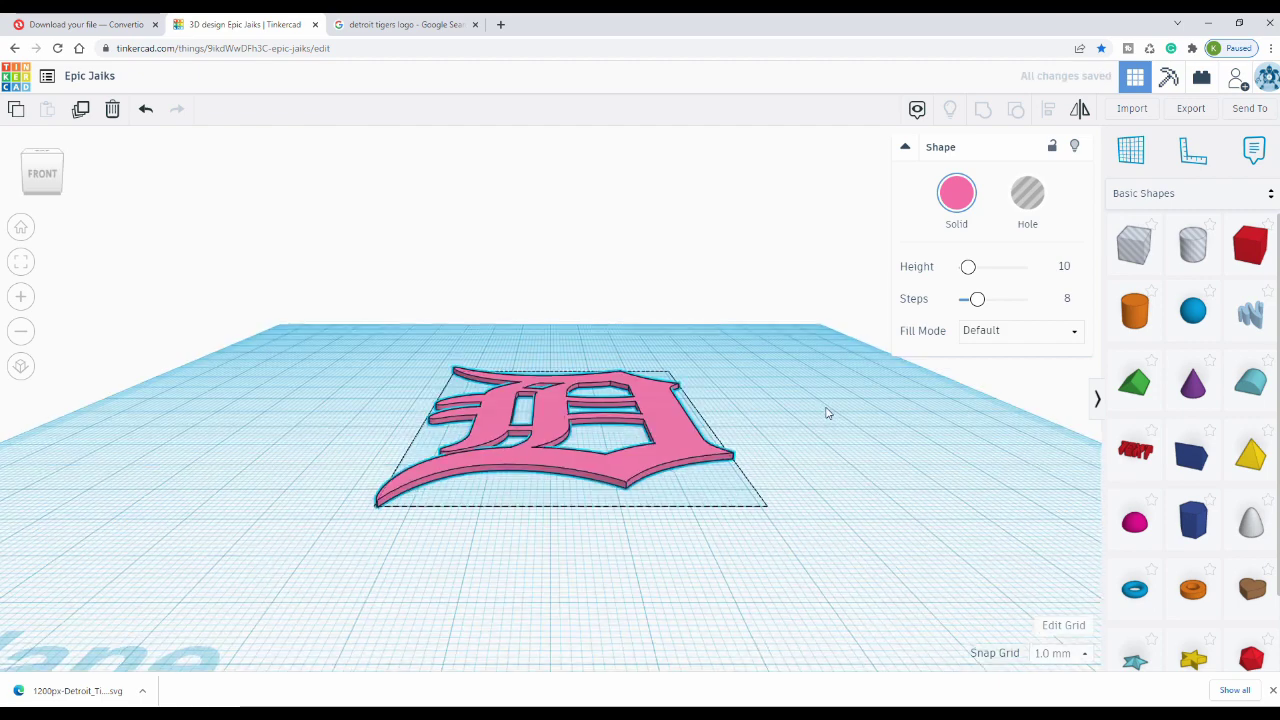
Raise the logo's top face to make the shape noticeably thicker
right_click_drag(826, 408, 827, 394)
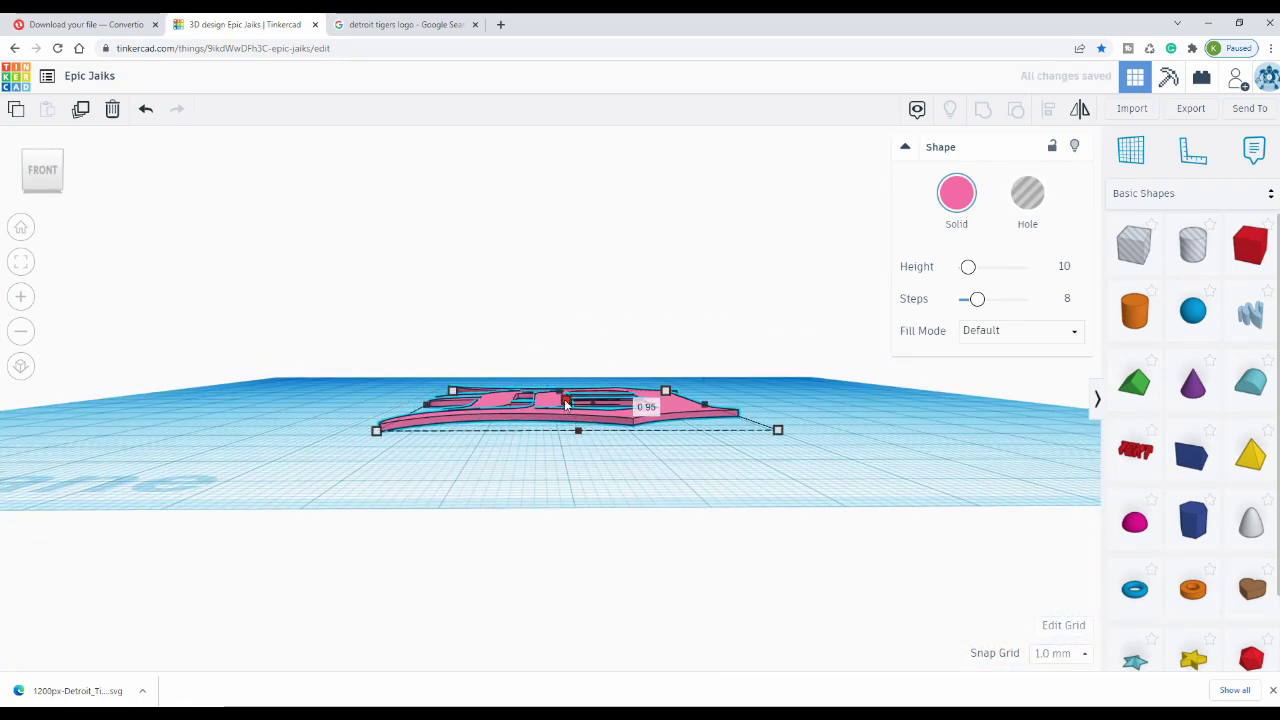
left_click_drag(565, 399, 566, 343)
right_click_drag(797, 354, 846, 409)
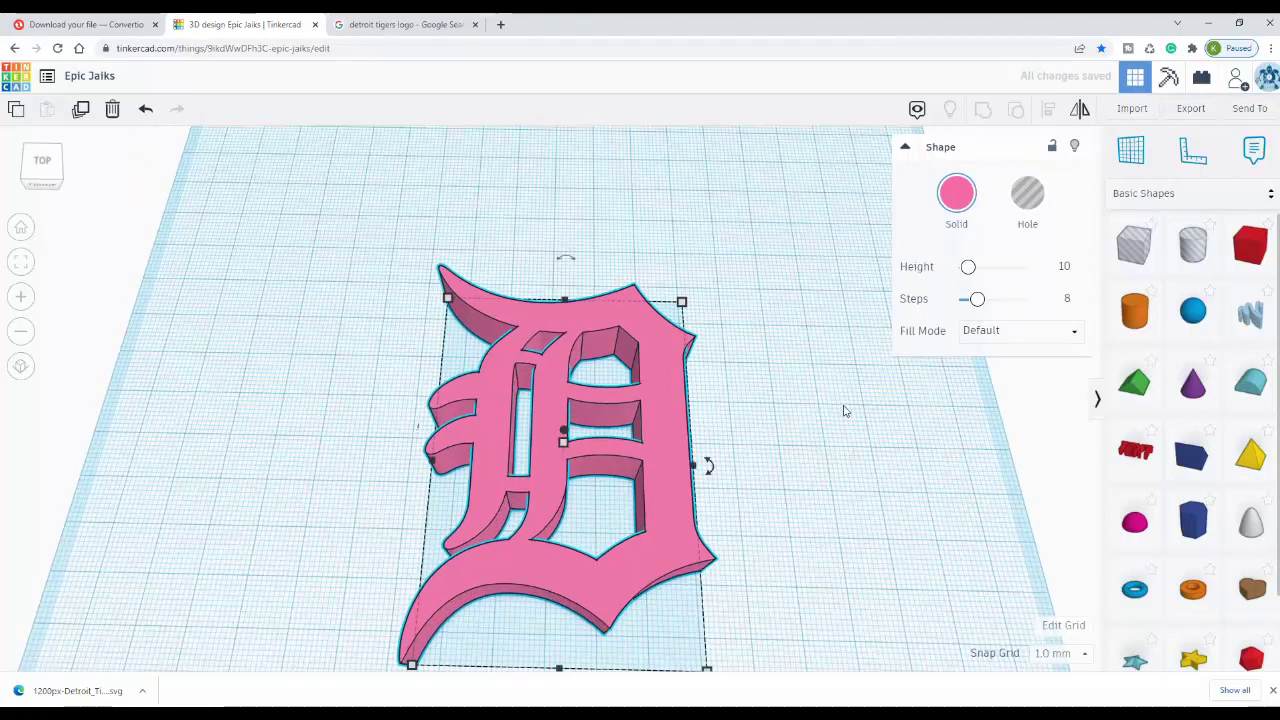
scroll(766, 423, "down", 3)
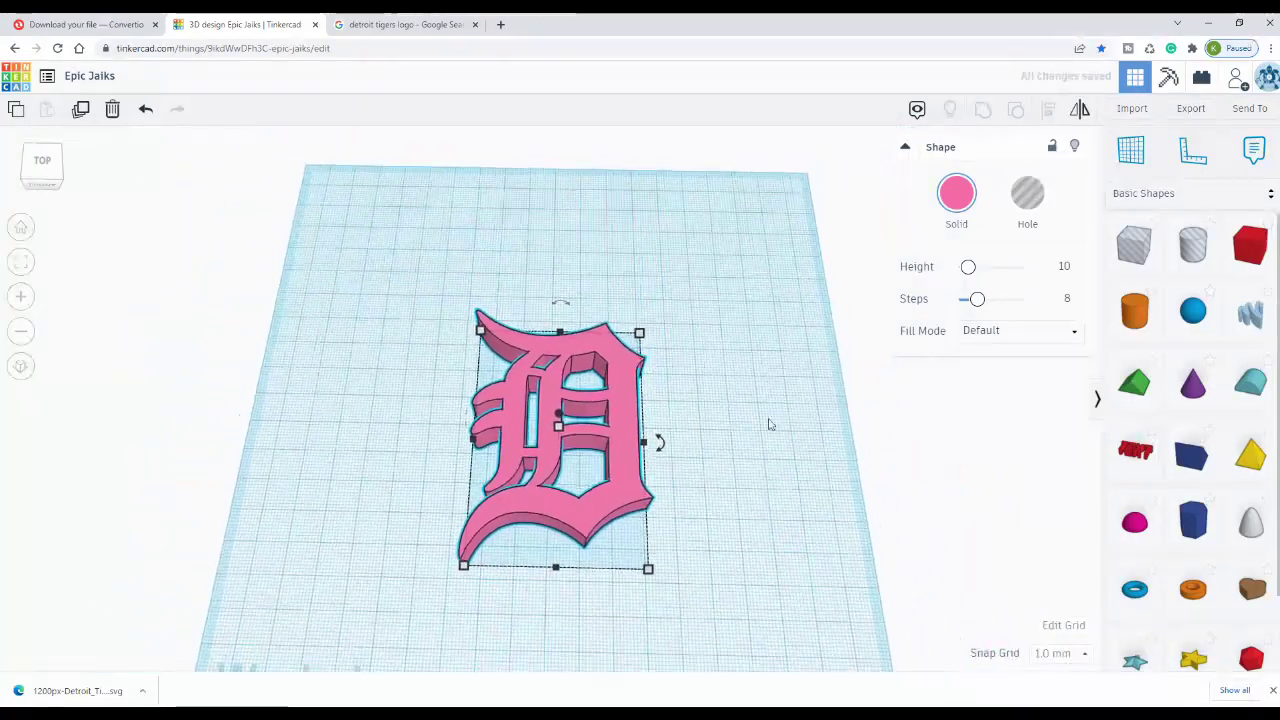
right_click_drag(759, 391, 758, 414)
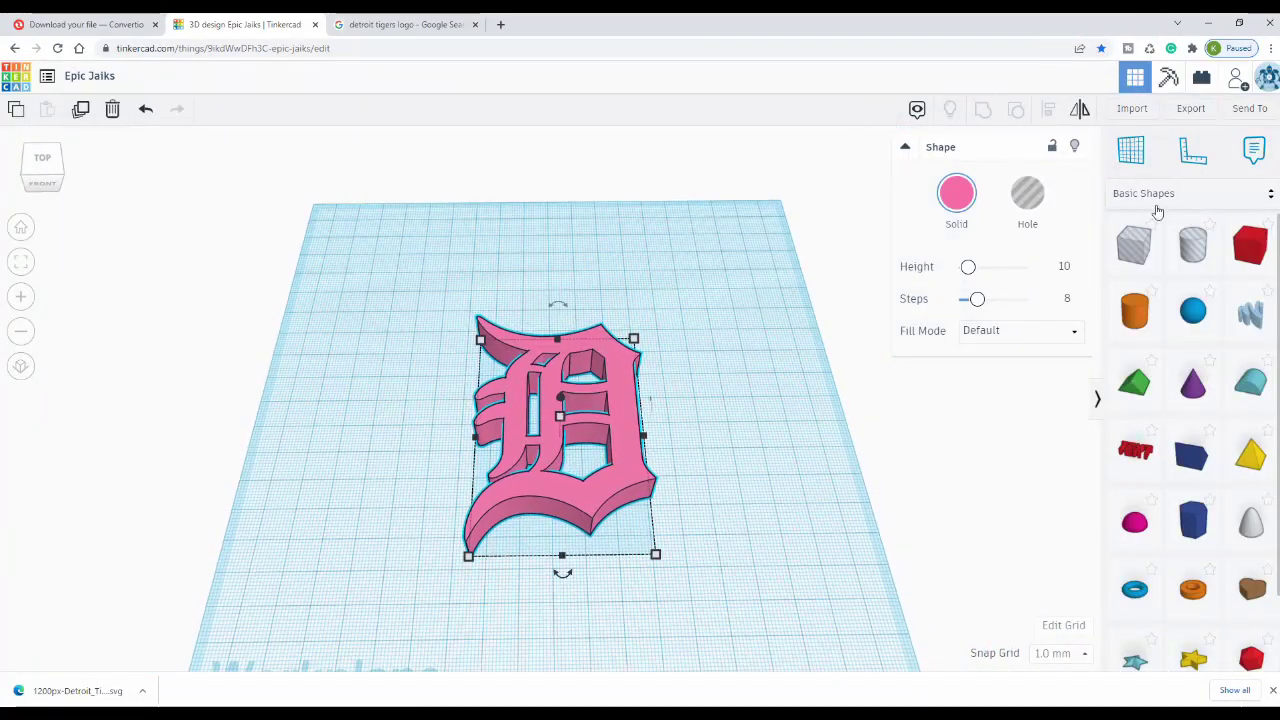
Export only the selected logo shape as an STL file
left_click(1191, 108)
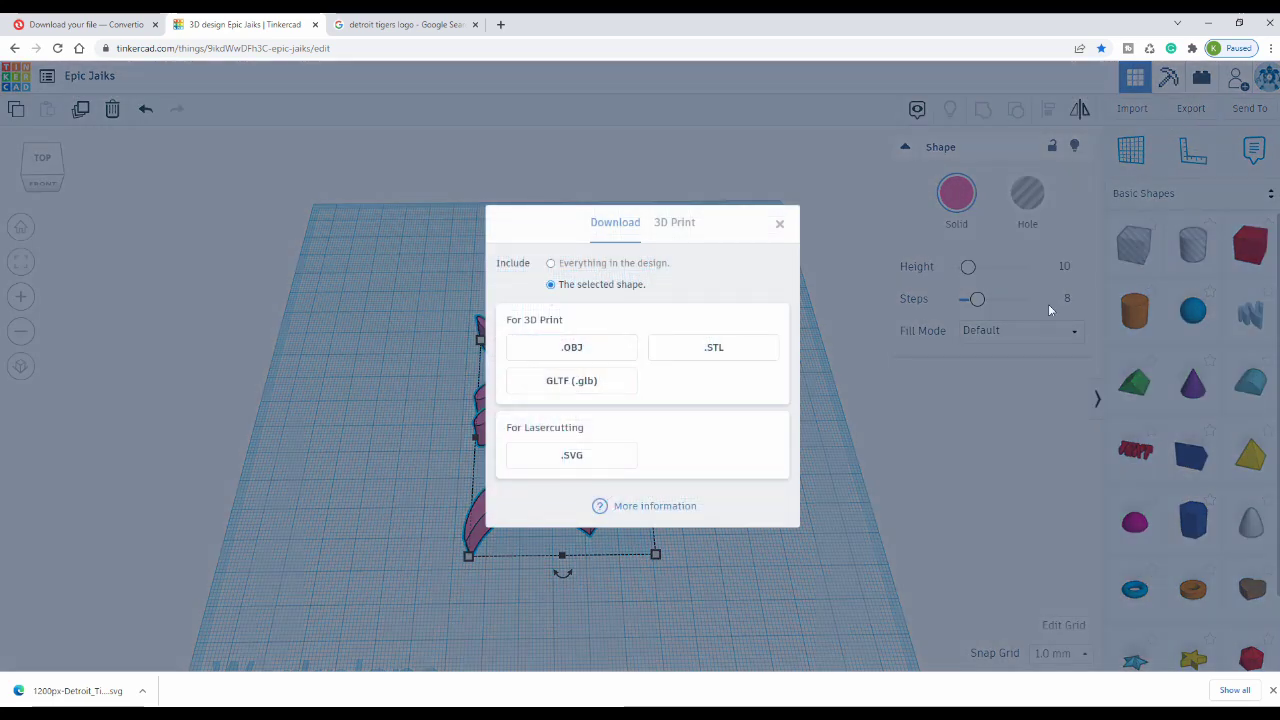
left_click(715, 355)
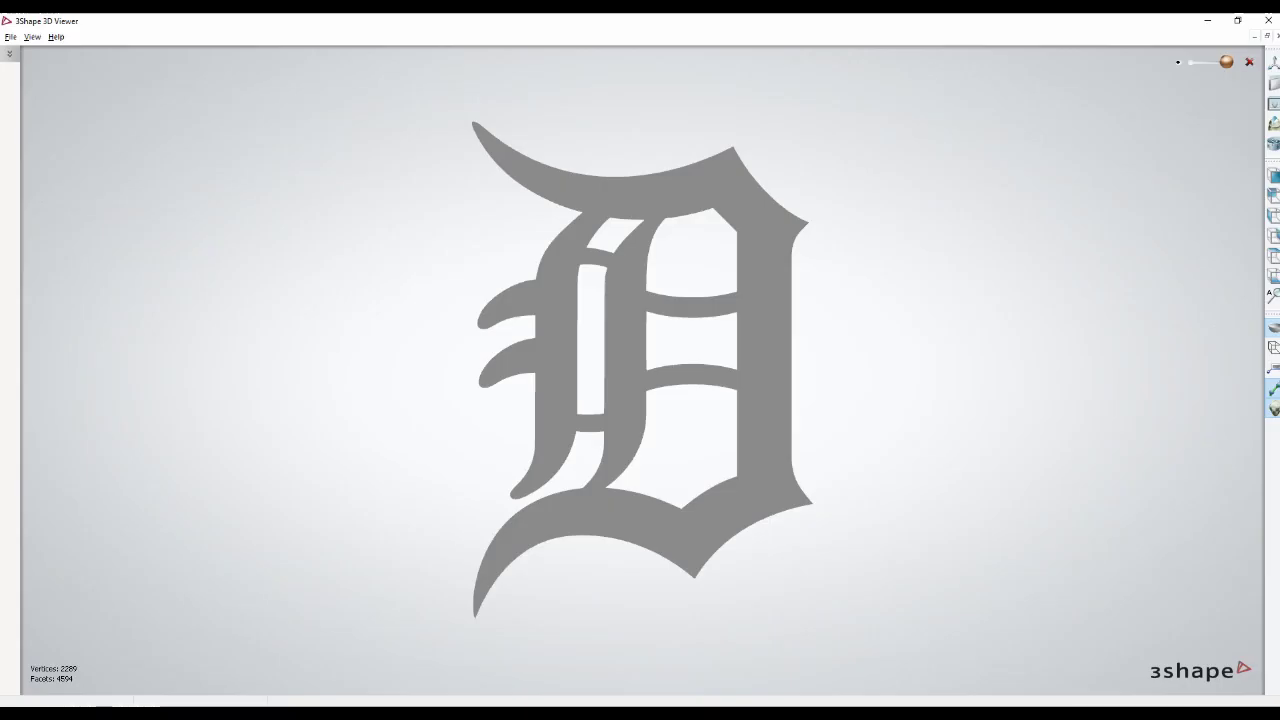
Examine the exported logo STL in 3Shape 3D Viewer
scroll(745, 453, "up", 3)
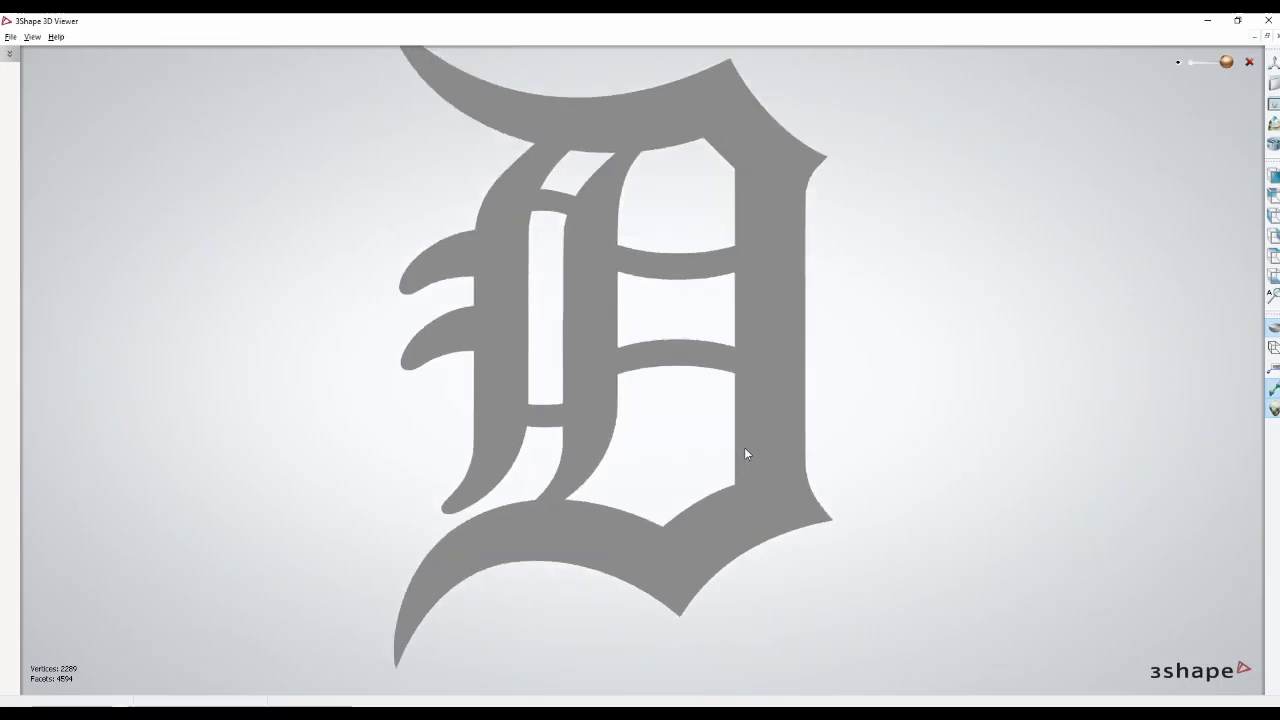
scroll(745, 453, "down", 2)
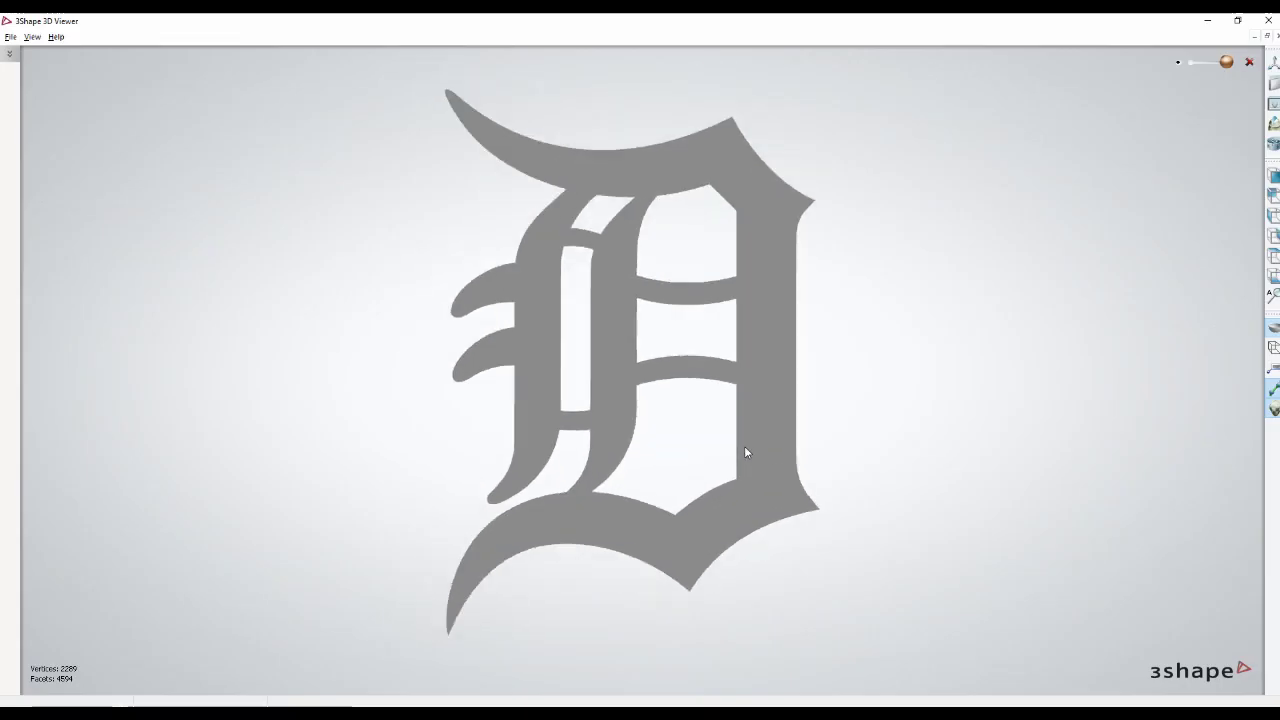
right_click_drag(744, 453, 737, 481)
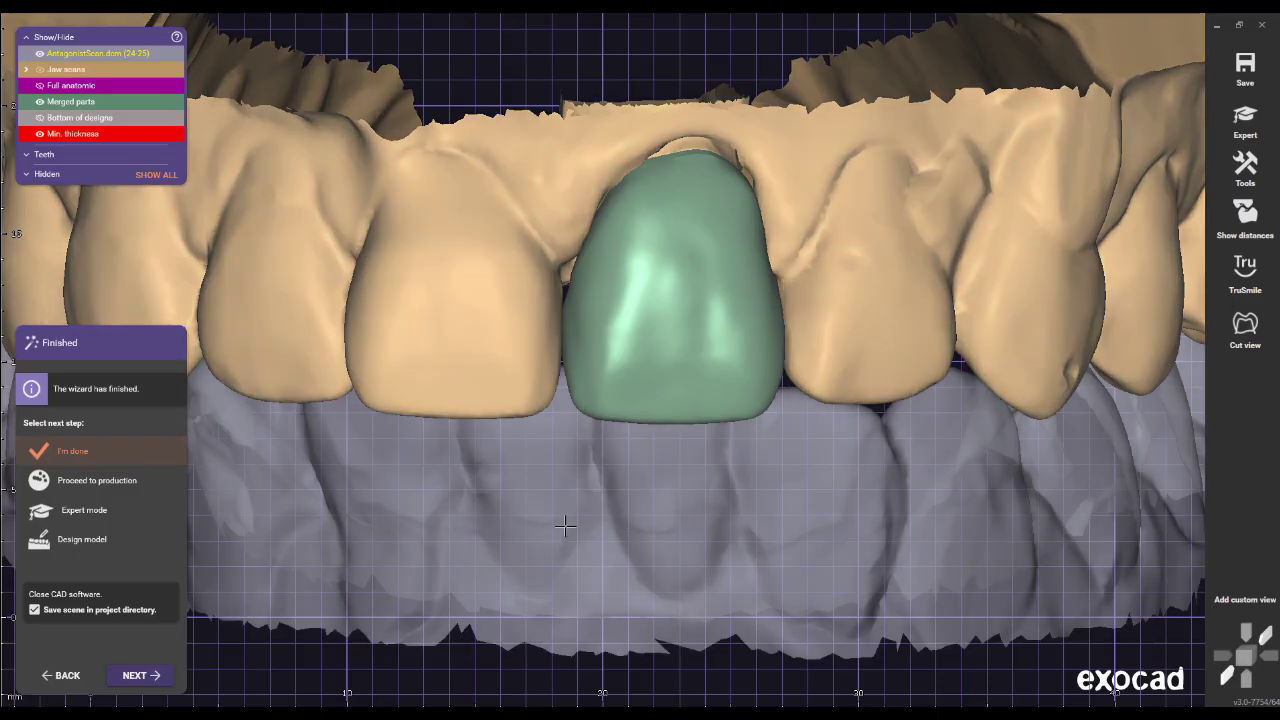
Switch to exocad, enter expert mode and start free-forming the merged restoration
left_click(88, 511)
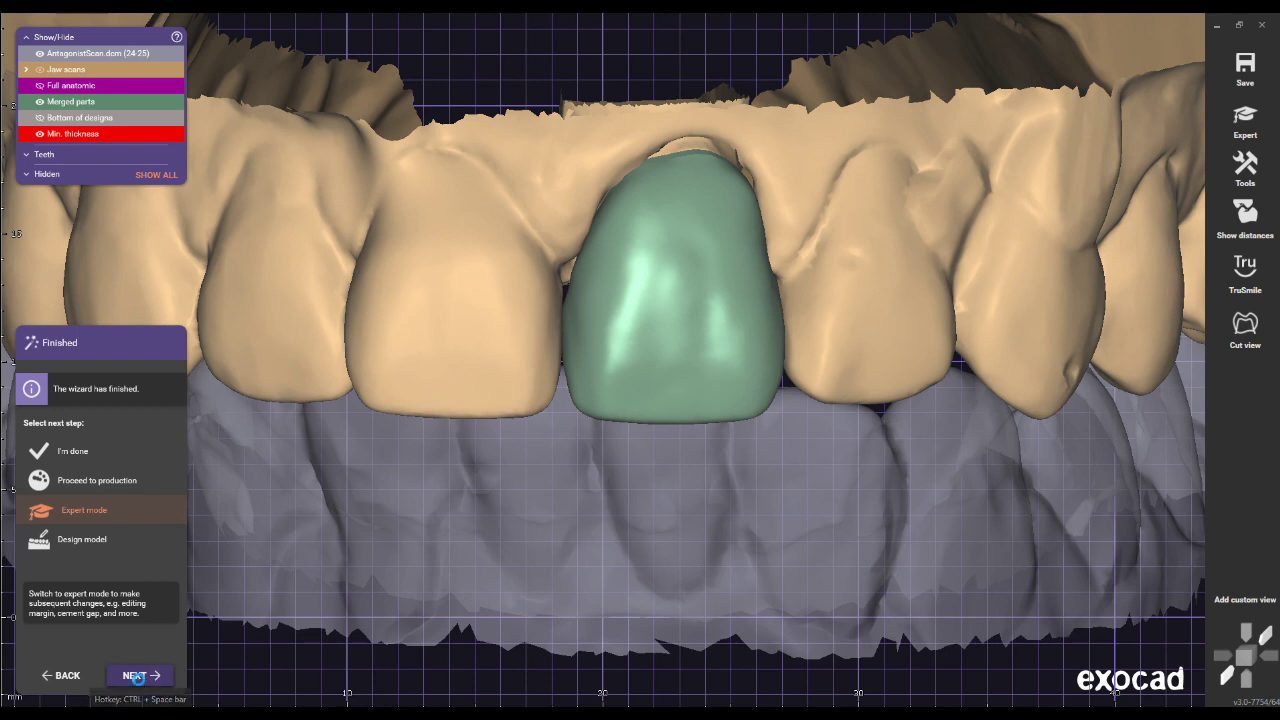
left_click(138, 676)
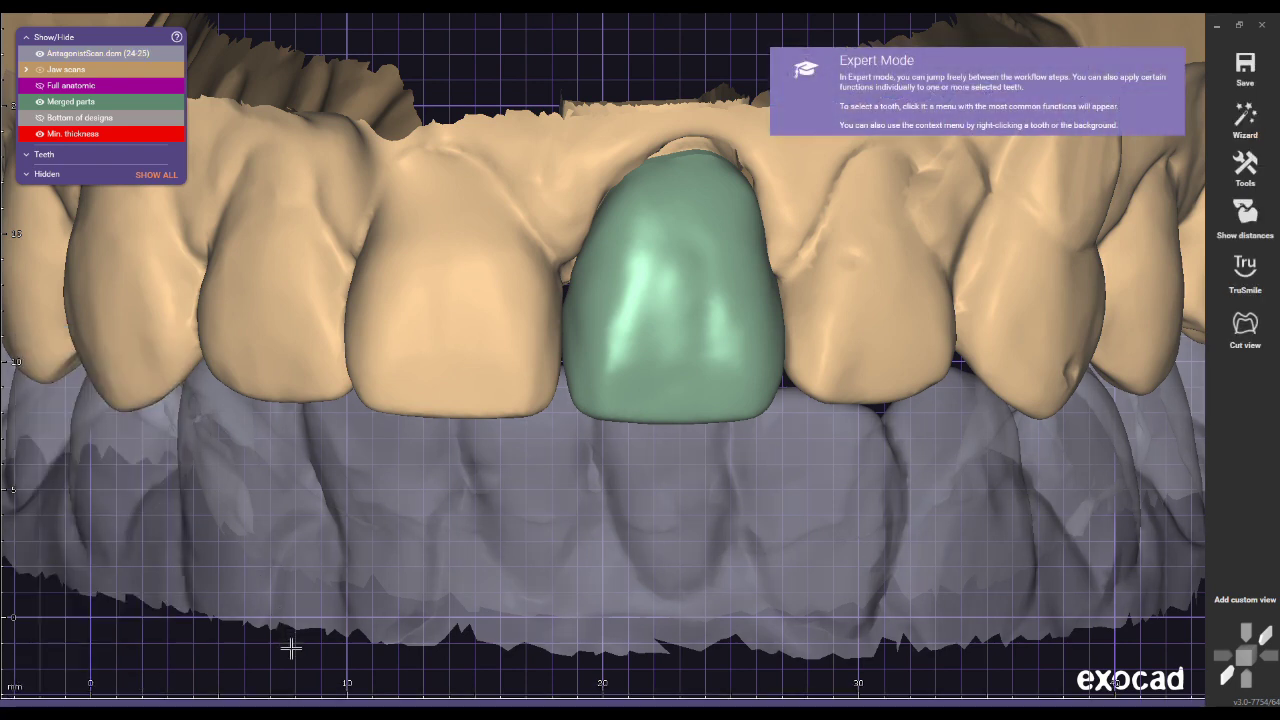
mouse_move(306, 700)
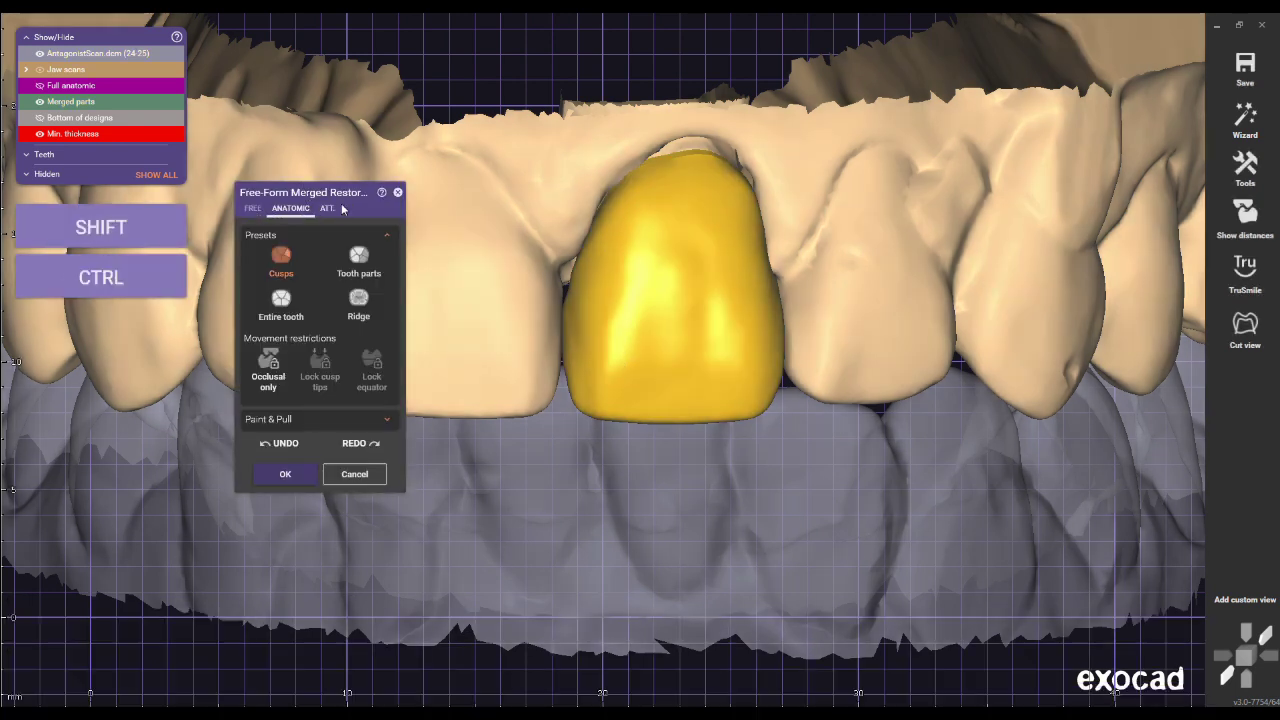
Set up a subtracted attachment and load the logo STL from file, rotated to the scan data orientation
left_click(327, 209)
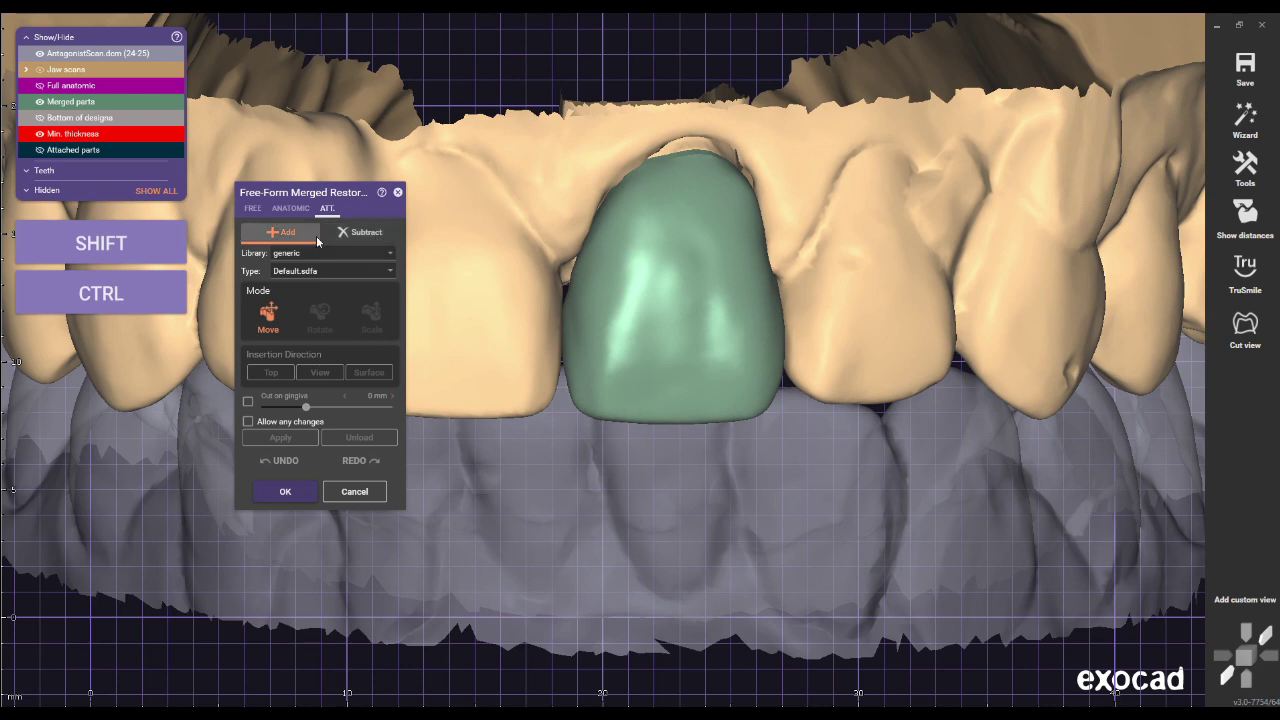
left_click(349, 236)
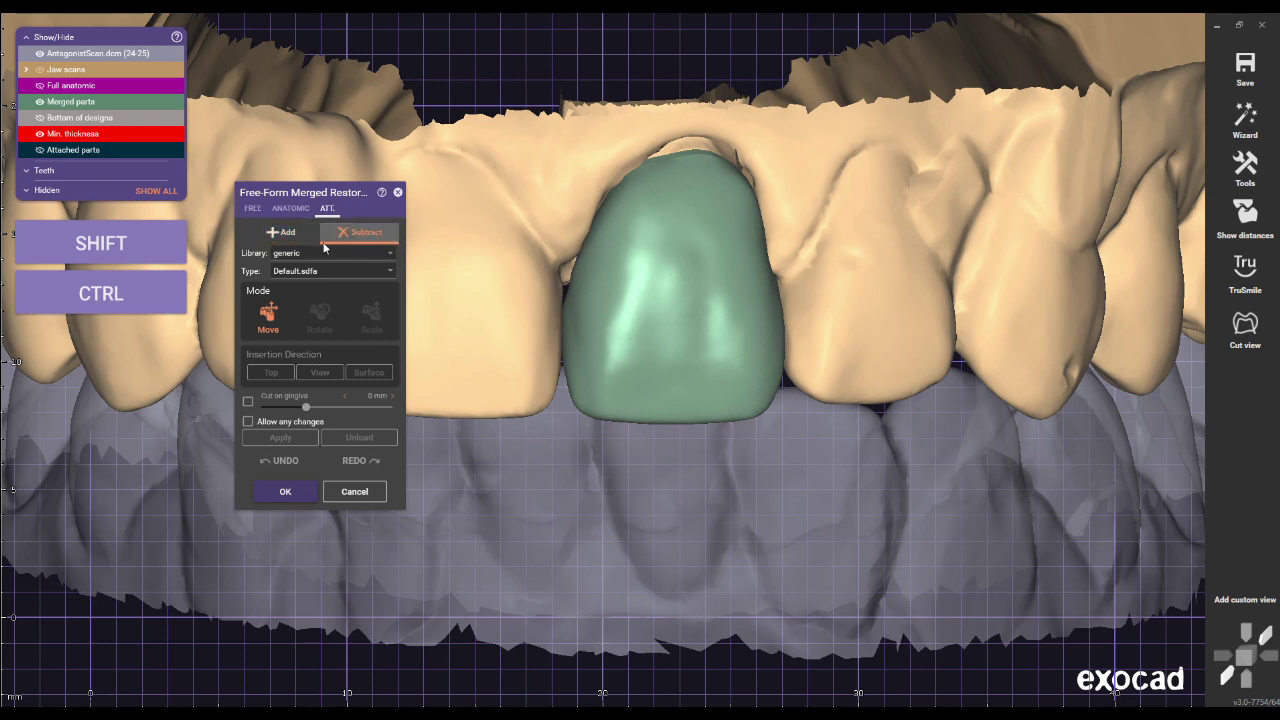
left_click(391, 256)
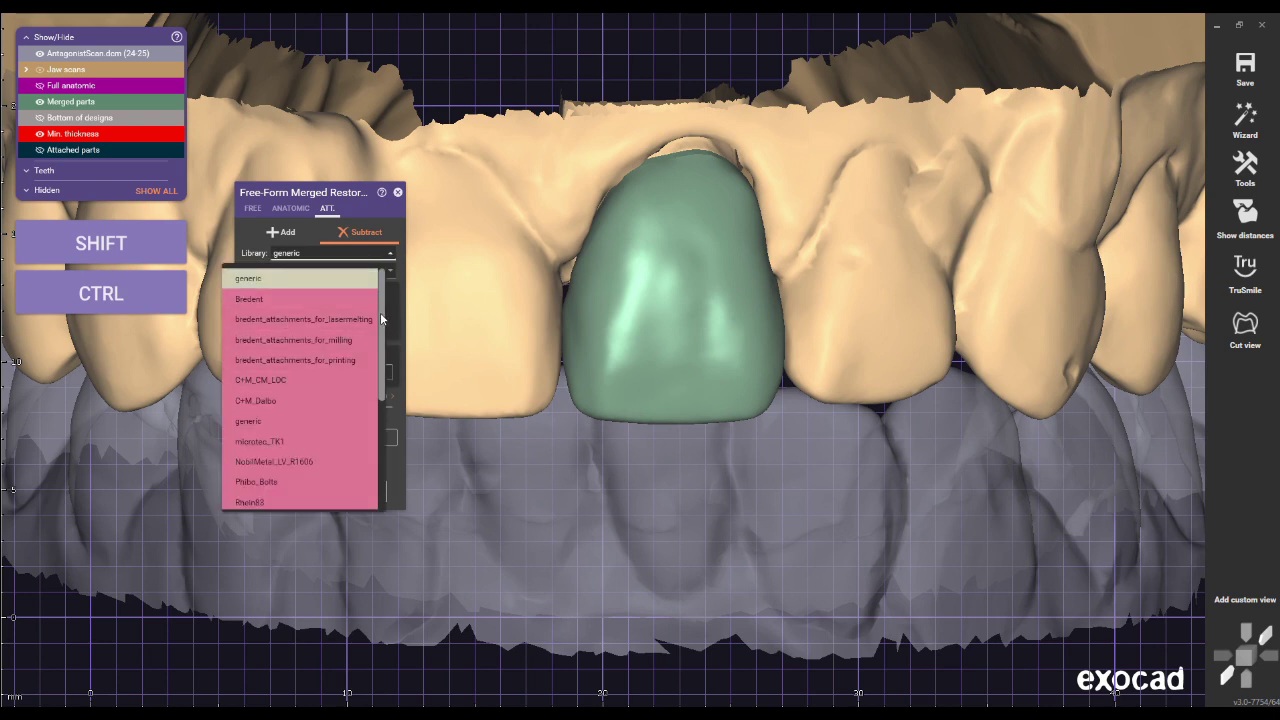
left_click_drag(381, 326, 391, 450)
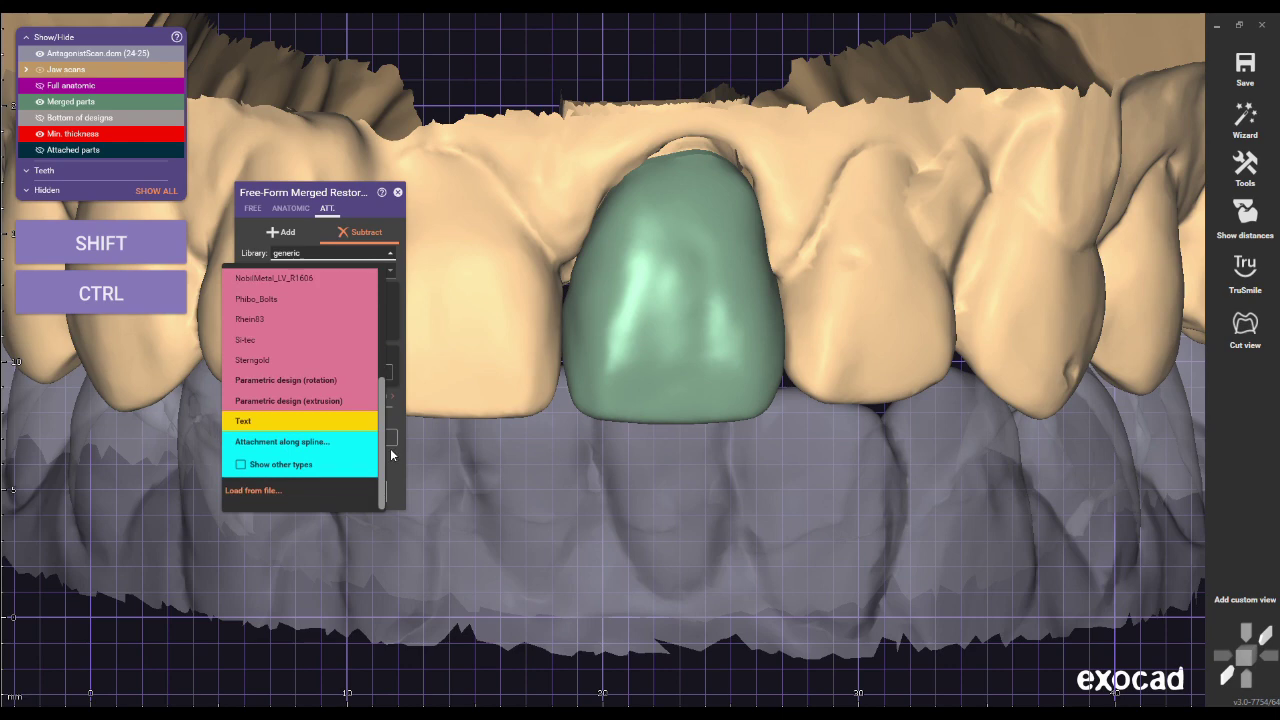
left_click(255, 491)
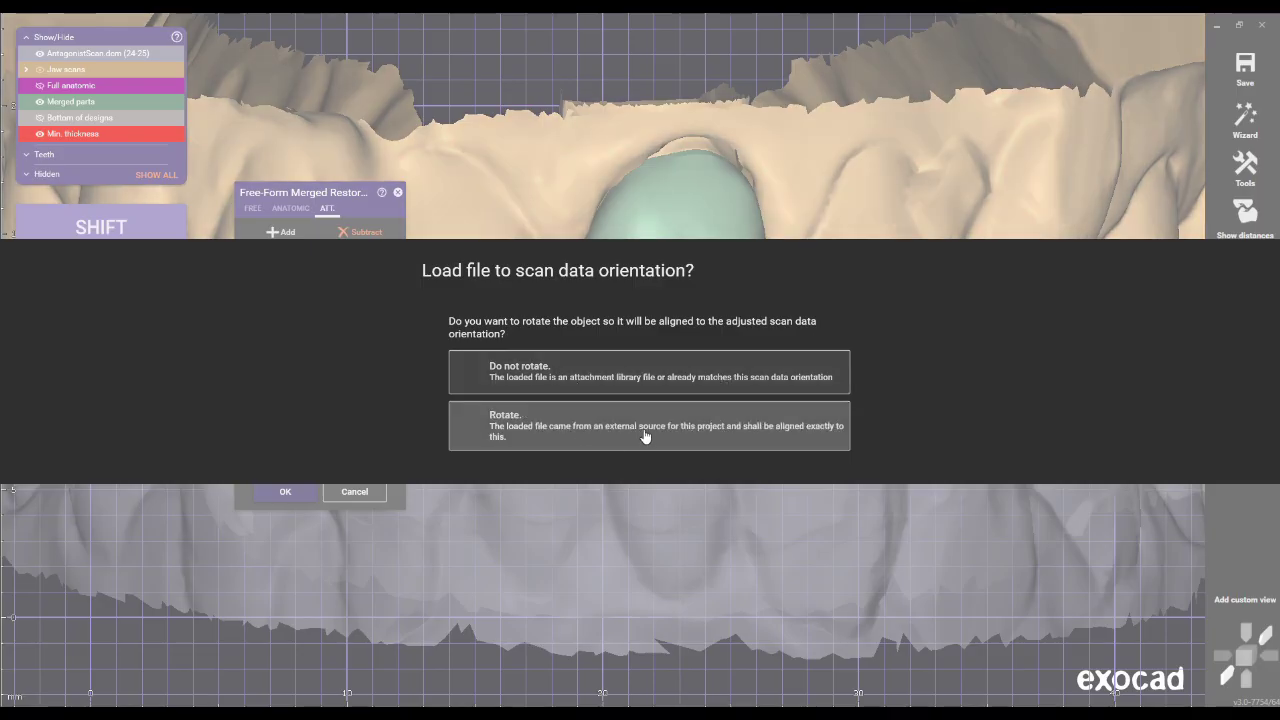
left_click(645, 436)
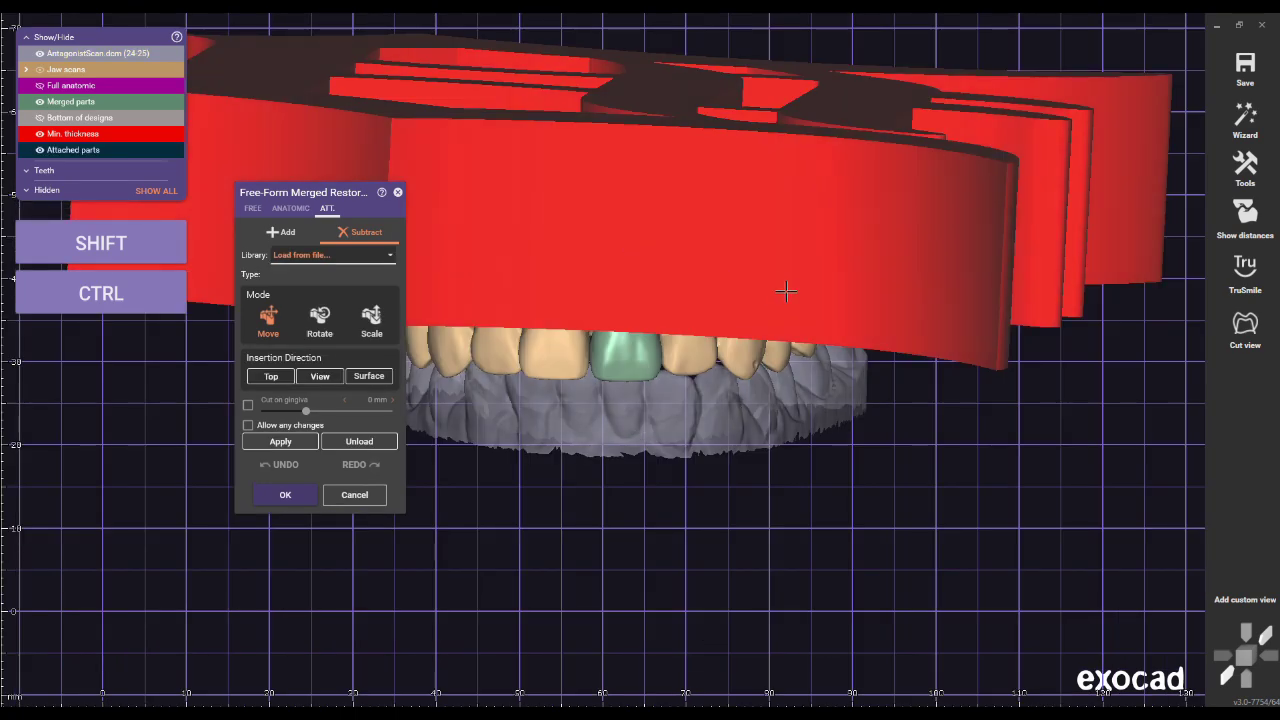
Scale the loaded logo down until it is close to tooth size
scroll(785, 291, "down", 4)
right_click_drag(822, 383, 823, 381)
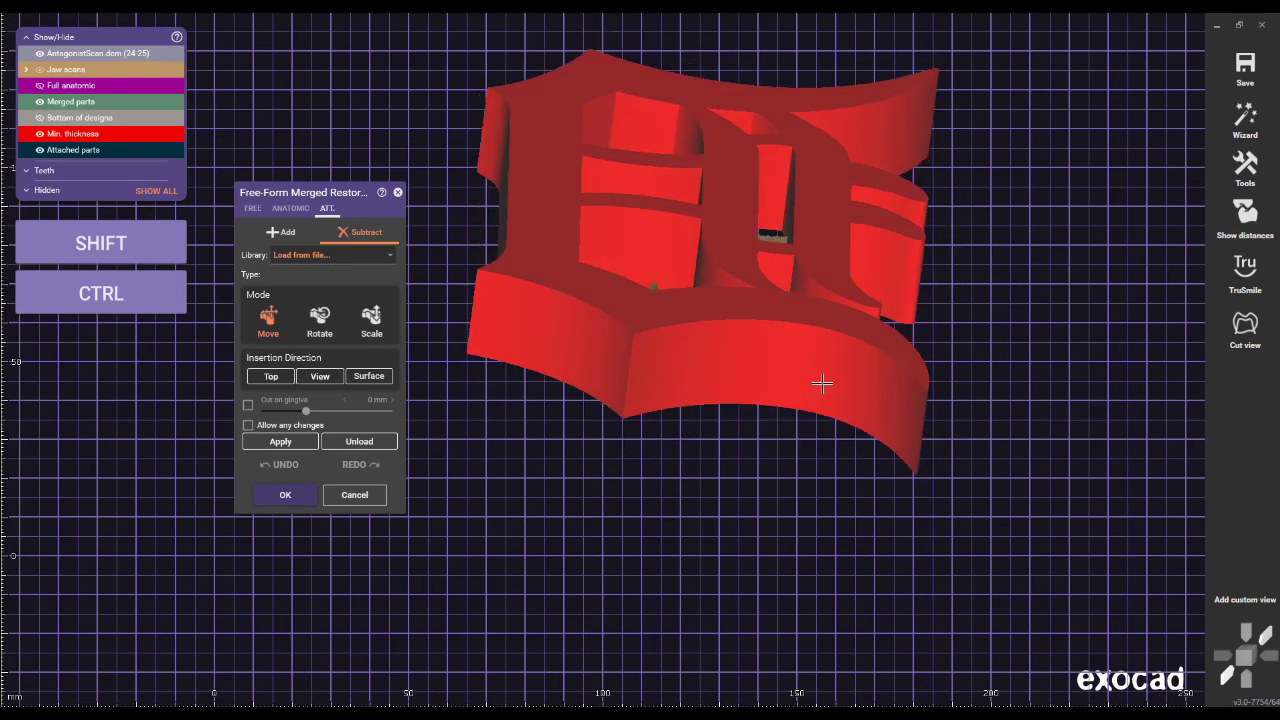
left_click(370, 315)
left_click_drag(929, 77, 684, 222, "shift")
Rotate the logo to face forward and position it on the front surface of the green crown
right_click_drag(821, 244, 813, 243)
left_click(320, 318)
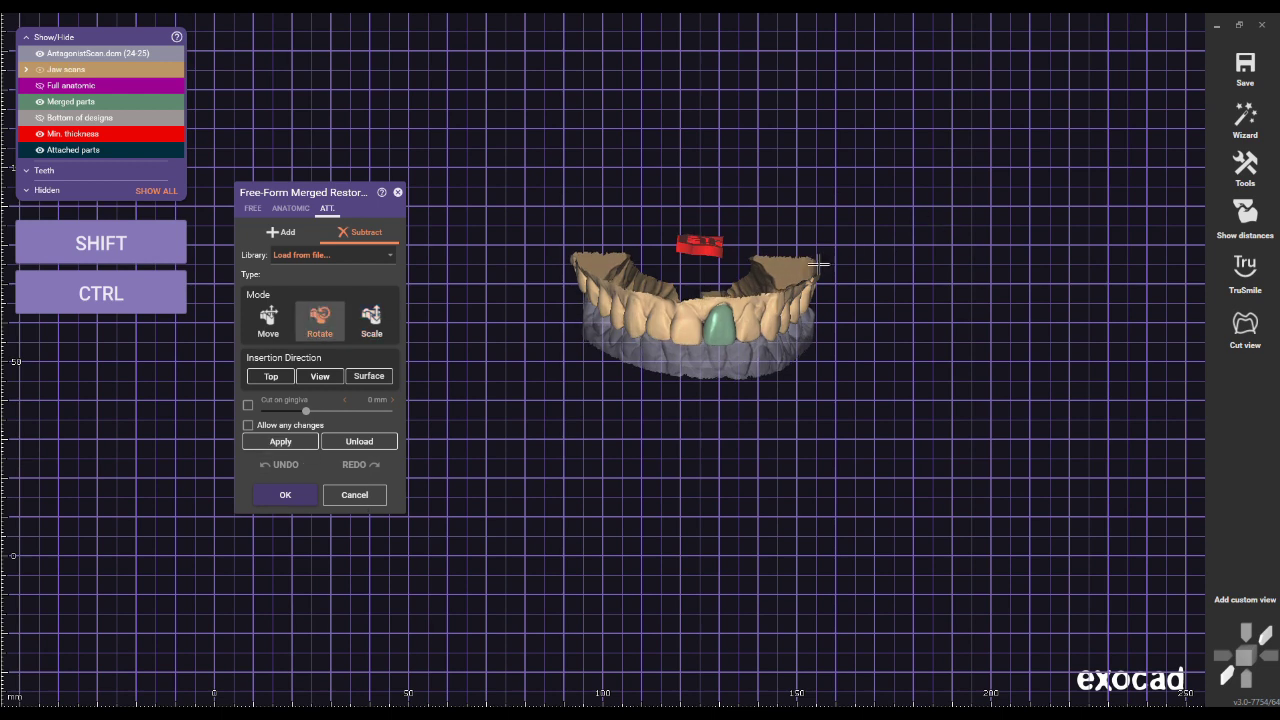
mouse_move(710, 248)
left_mouse_down("ctrl")
mouse_move(664, 272)
mouse_move(706, 244)
left_mouse_up("ctrl")
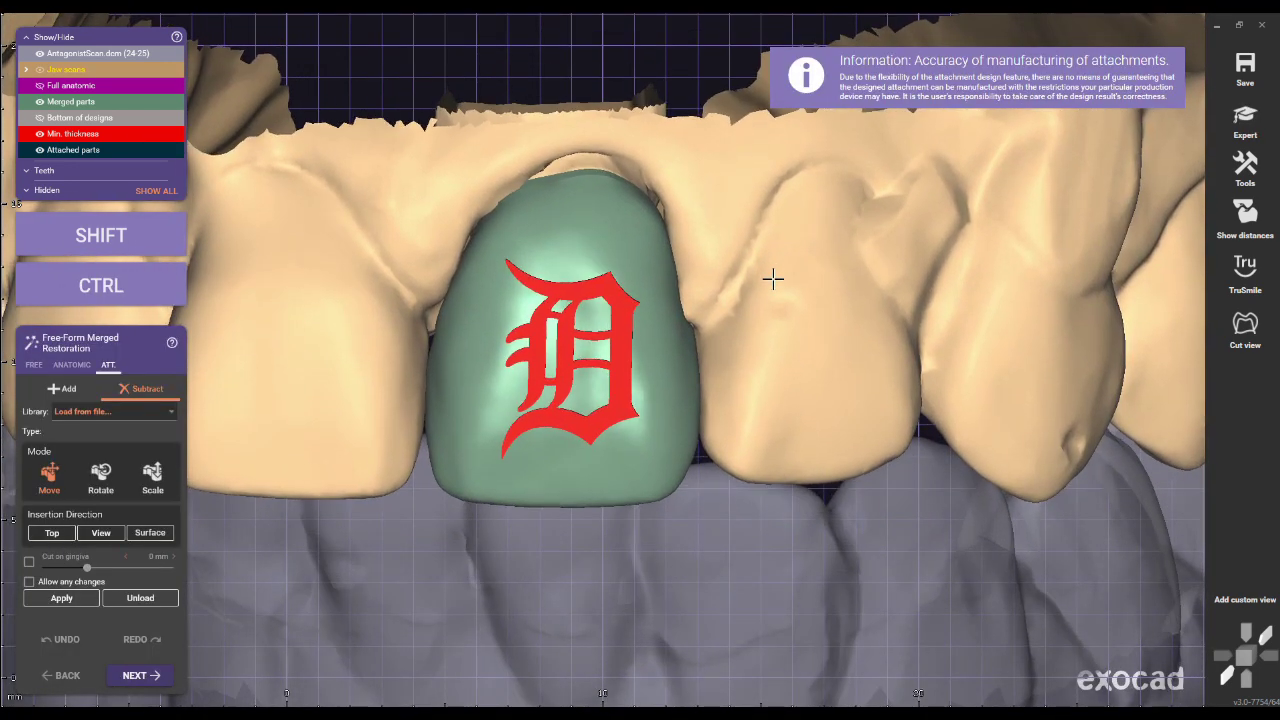
Hide the merged parts and examine from the side how the logo sits against the minimum-thickness shape
right_click_drag(773, 279, 774, 278)
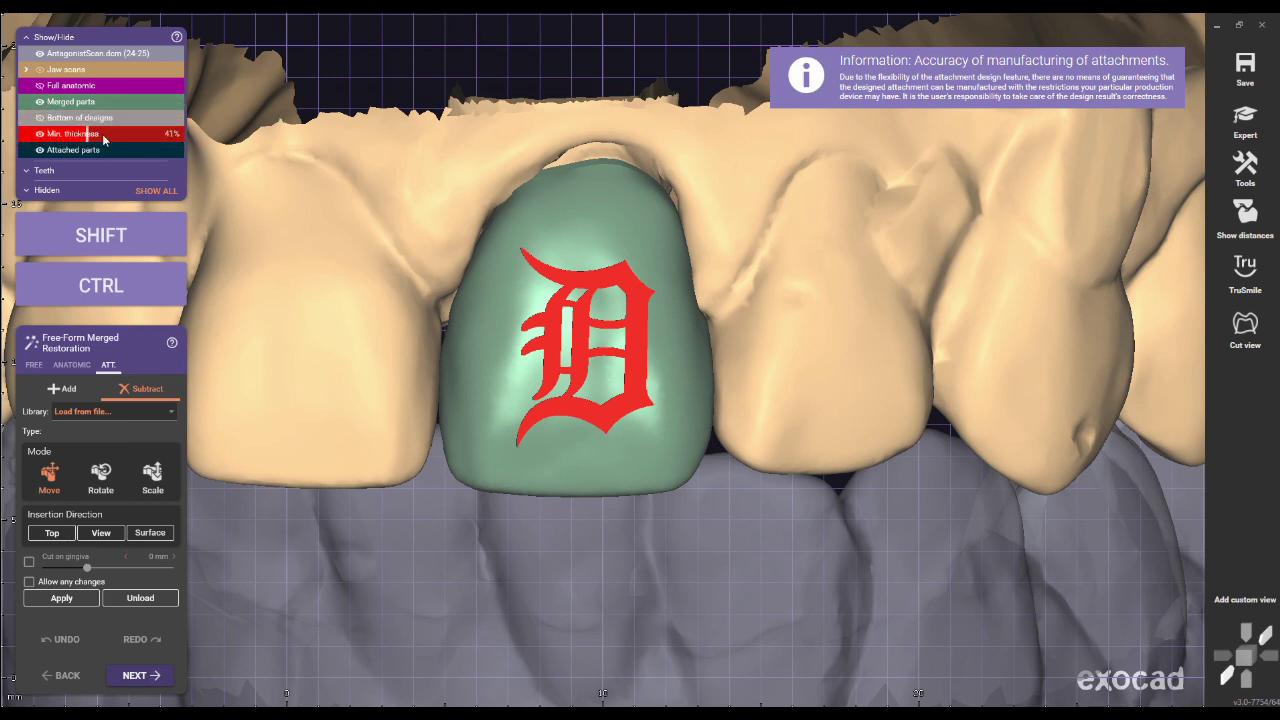
left_click(39, 102)
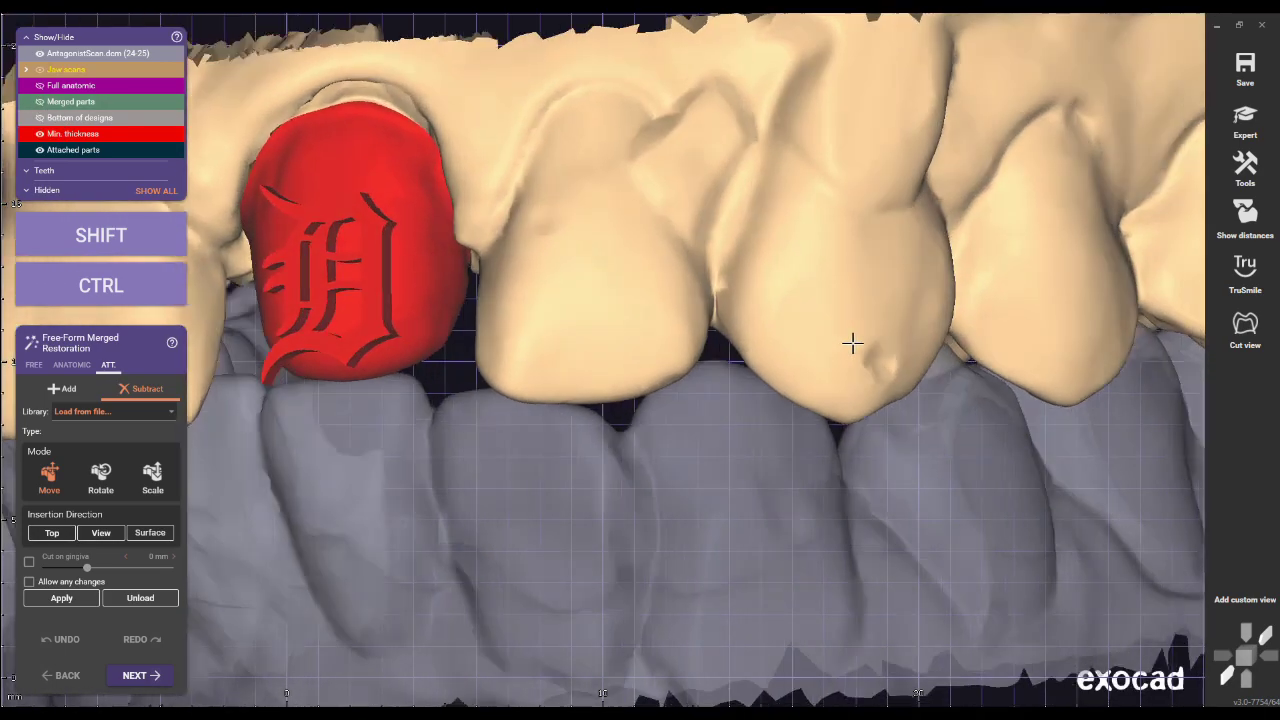
right_click_drag(852, 343, 769, 331)
scroll(769, 331, "down", 5)
right_click_drag(686, 297, 680, 297)
middle_click_drag(540, 279, 765, 297)
scroll(522, 318, "up", 1)
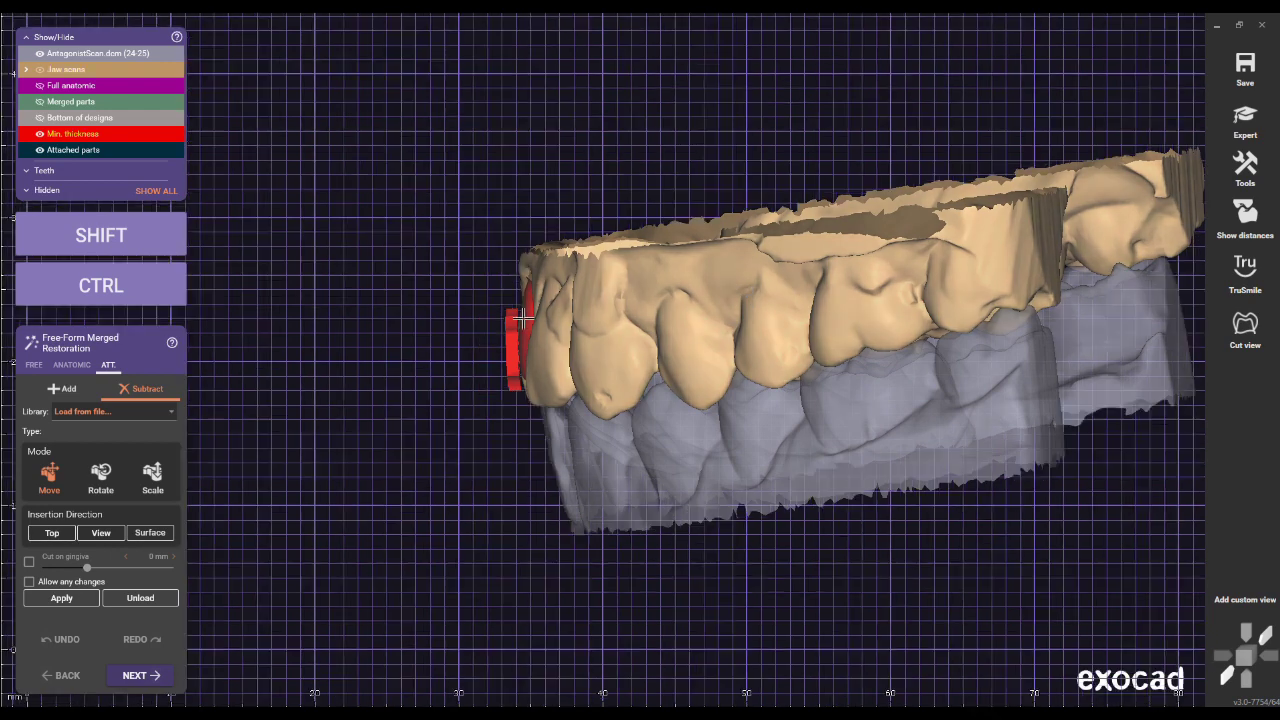
scroll(521, 318, "up", 5)
right_click_drag(585, 333, 590, 305)
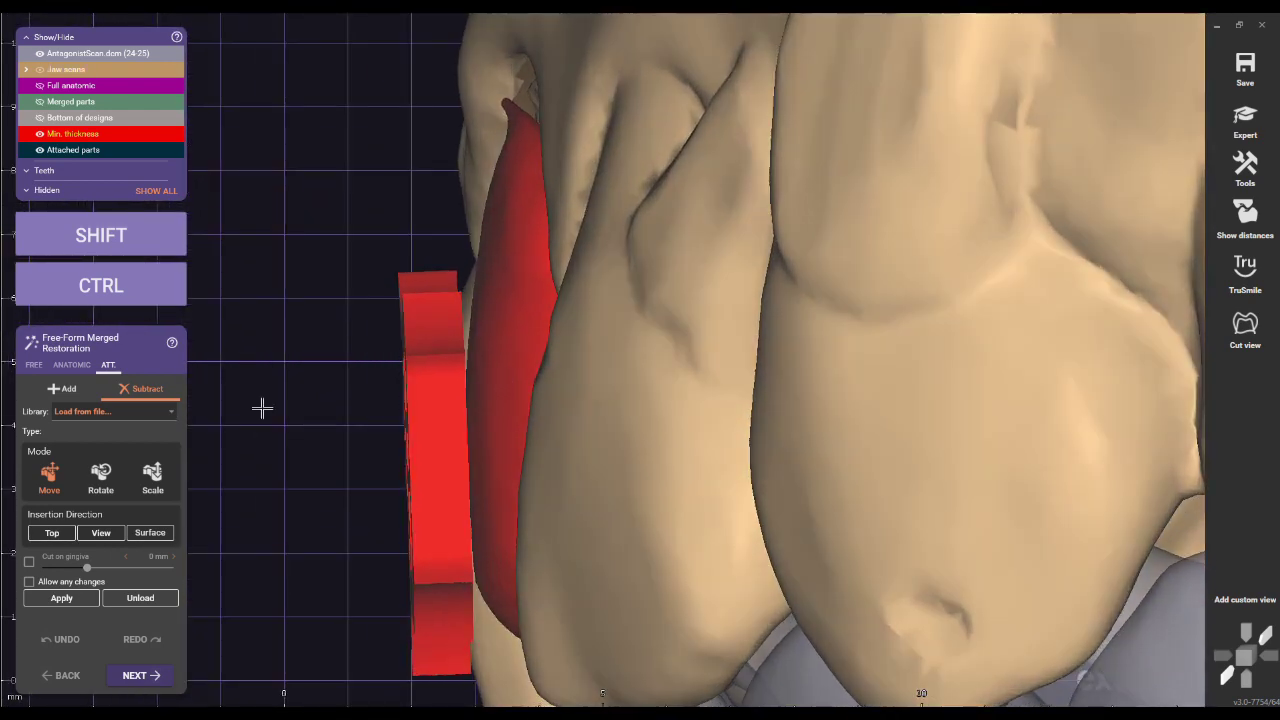
Set the logo to Add and nudge it slightly away from the minimum-thickness shape
left_click(58, 388)
scroll(449, 403, "up", 5)
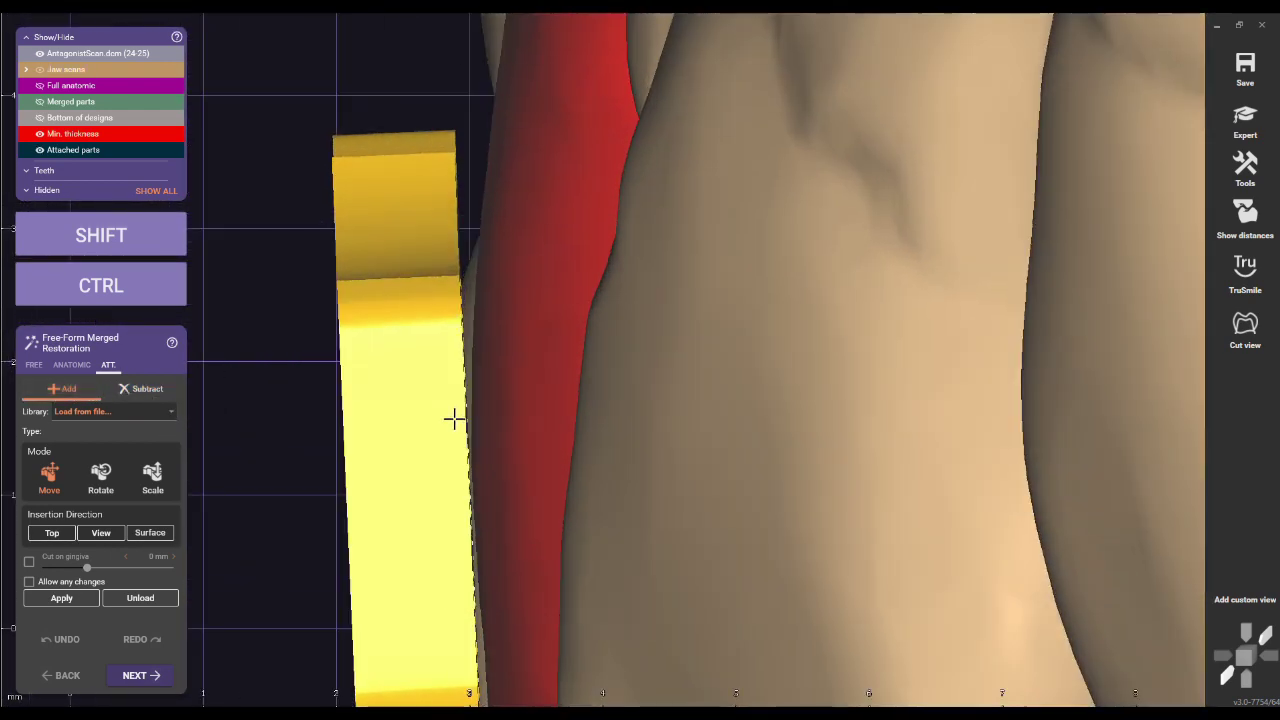
scroll(511, 440, "down", 3)
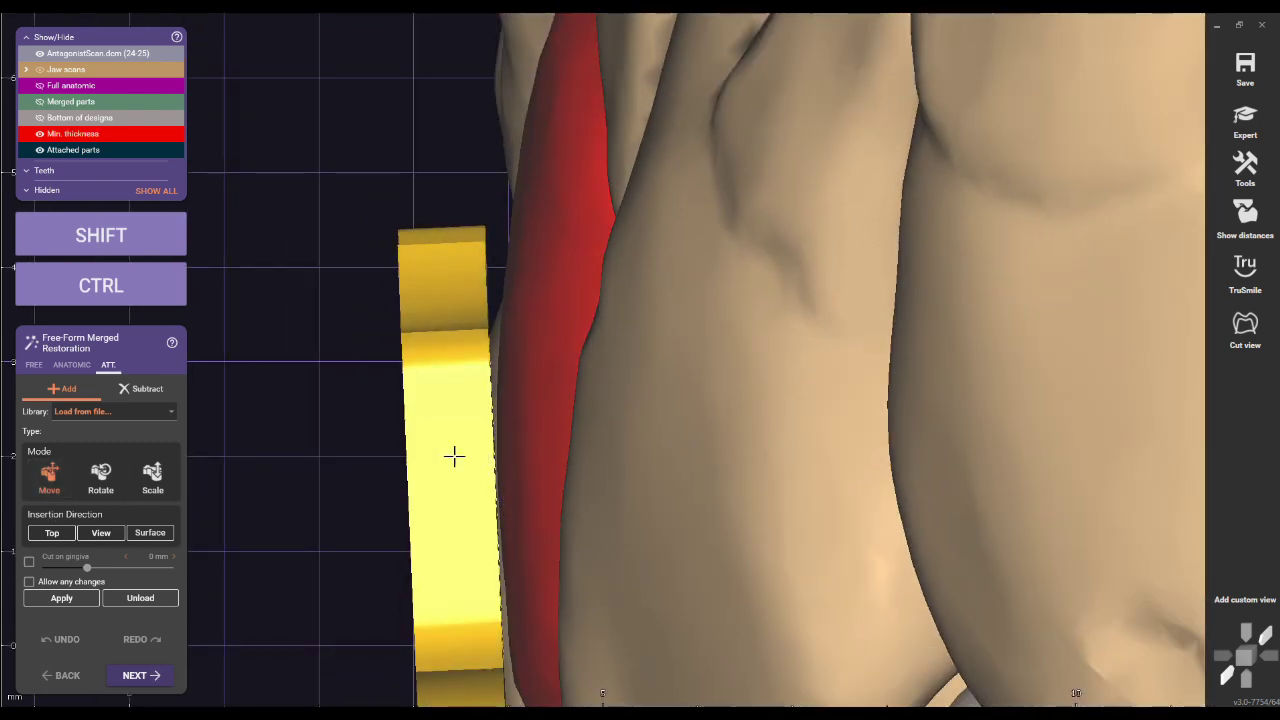
left_click_drag(454, 456, 452, 456)
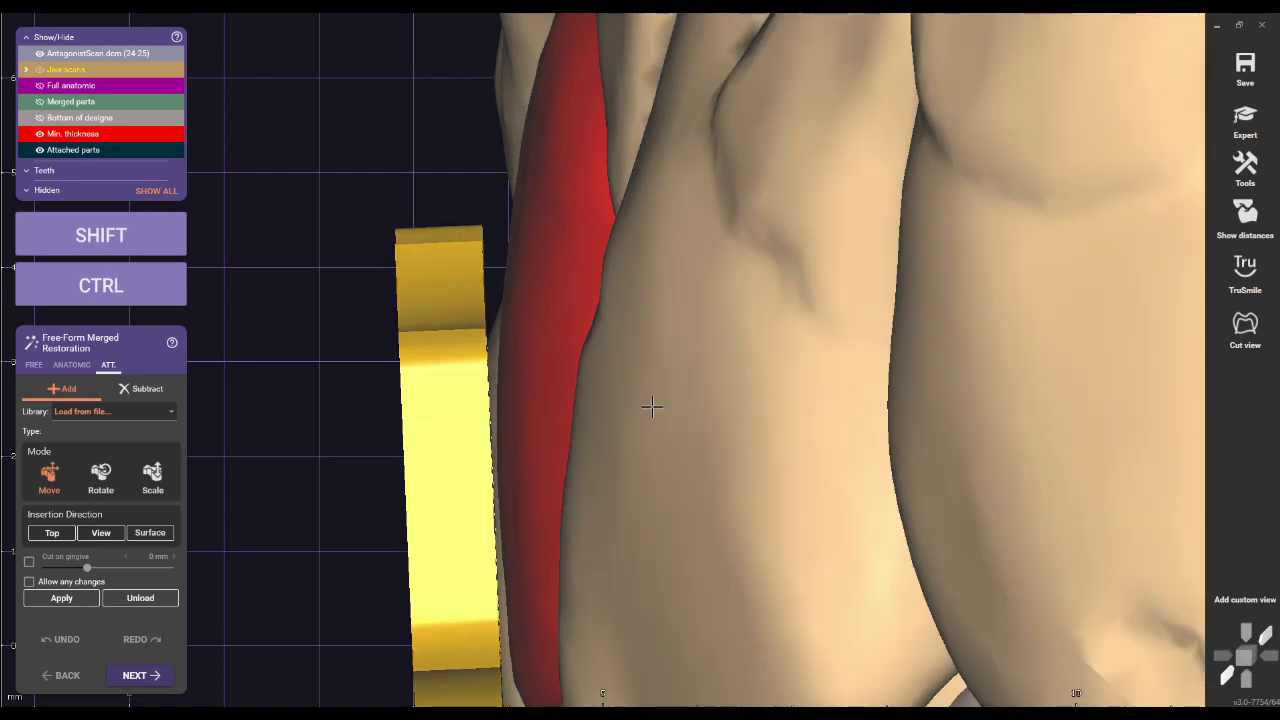
scroll(649, 408, "down", 3)
right_click_drag(658, 414, 662, 414)
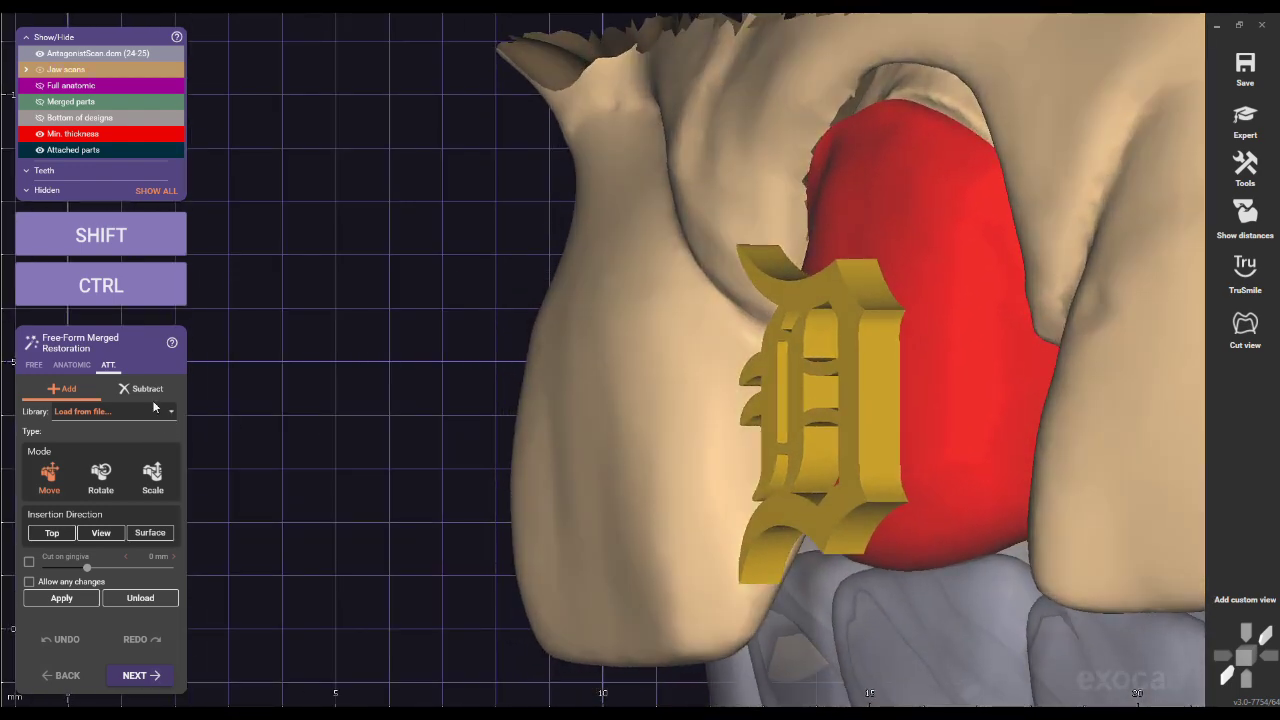
Set the logo back to Subtract and display the merged parts instead of the minimum thickness
left_click(140, 389)
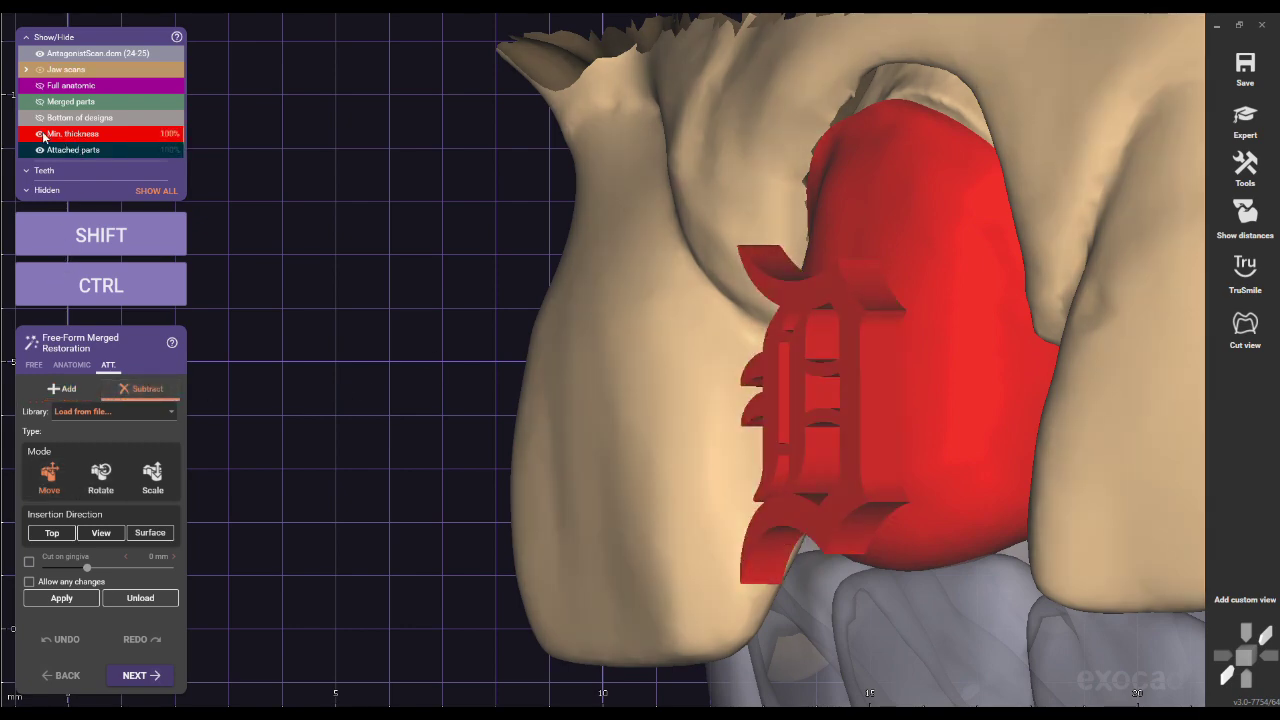
left_click(40, 134)
left_click(40, 102)
scroll(783, 263, "down", 3)
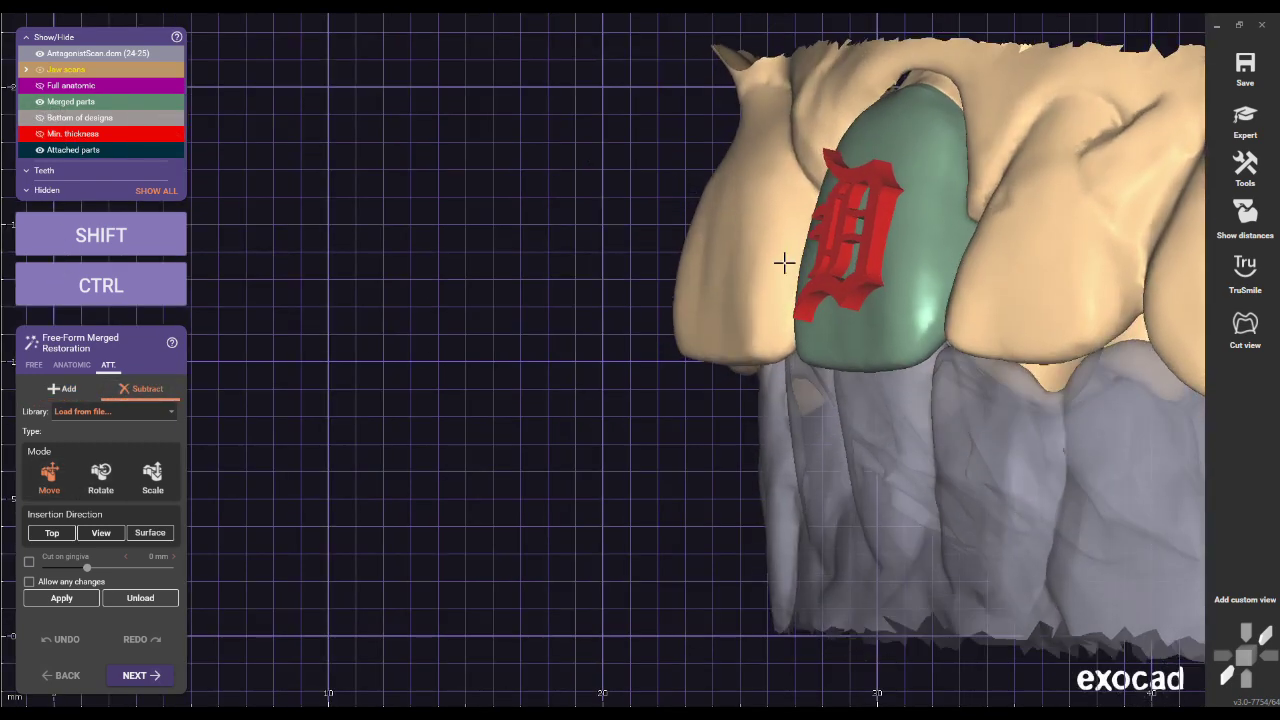
right_click_drag(783, 263, 995, 331)
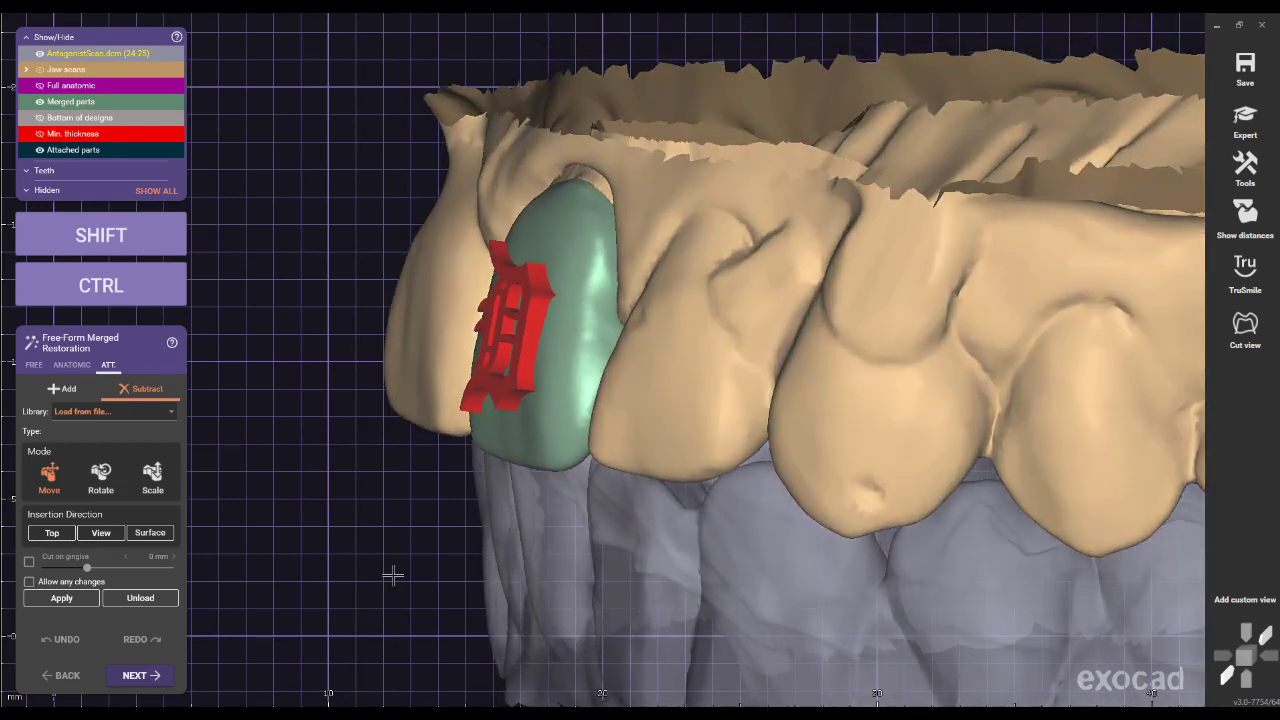
Apply the subtraction to engrave the logo into the crown's front surface
left_click(61, 598)
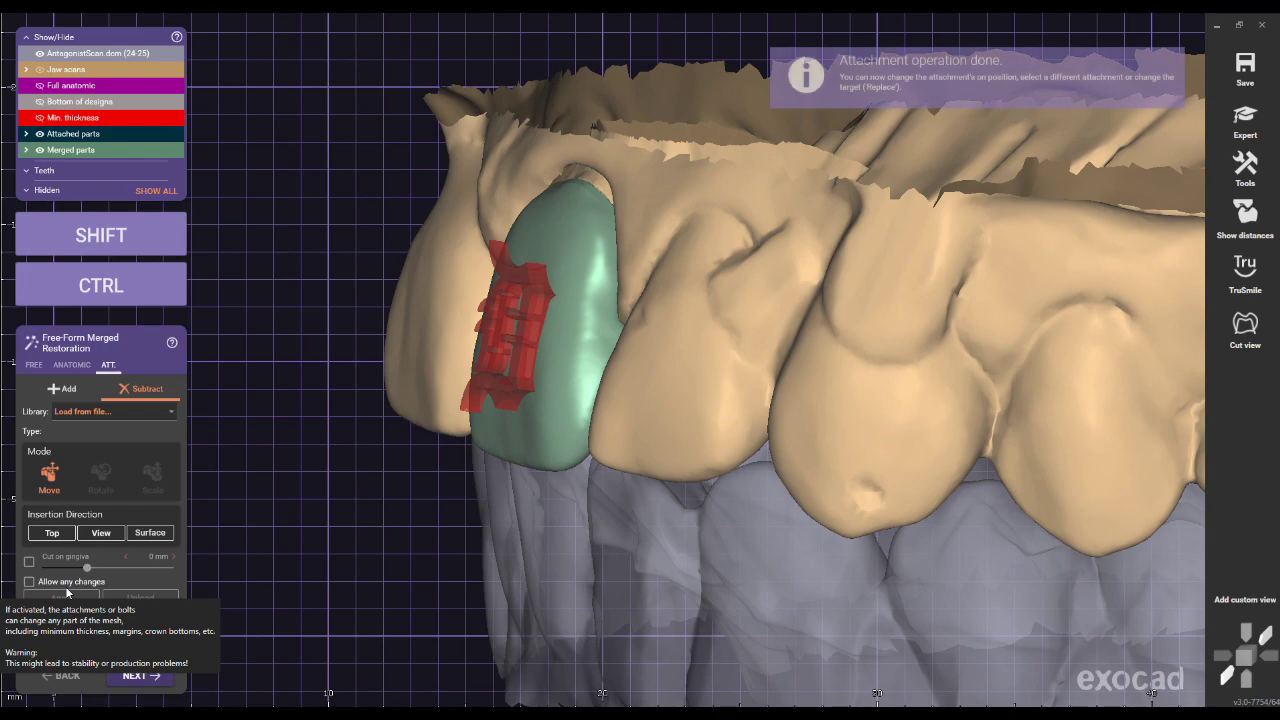
scroll(708, 374, "up", 3)
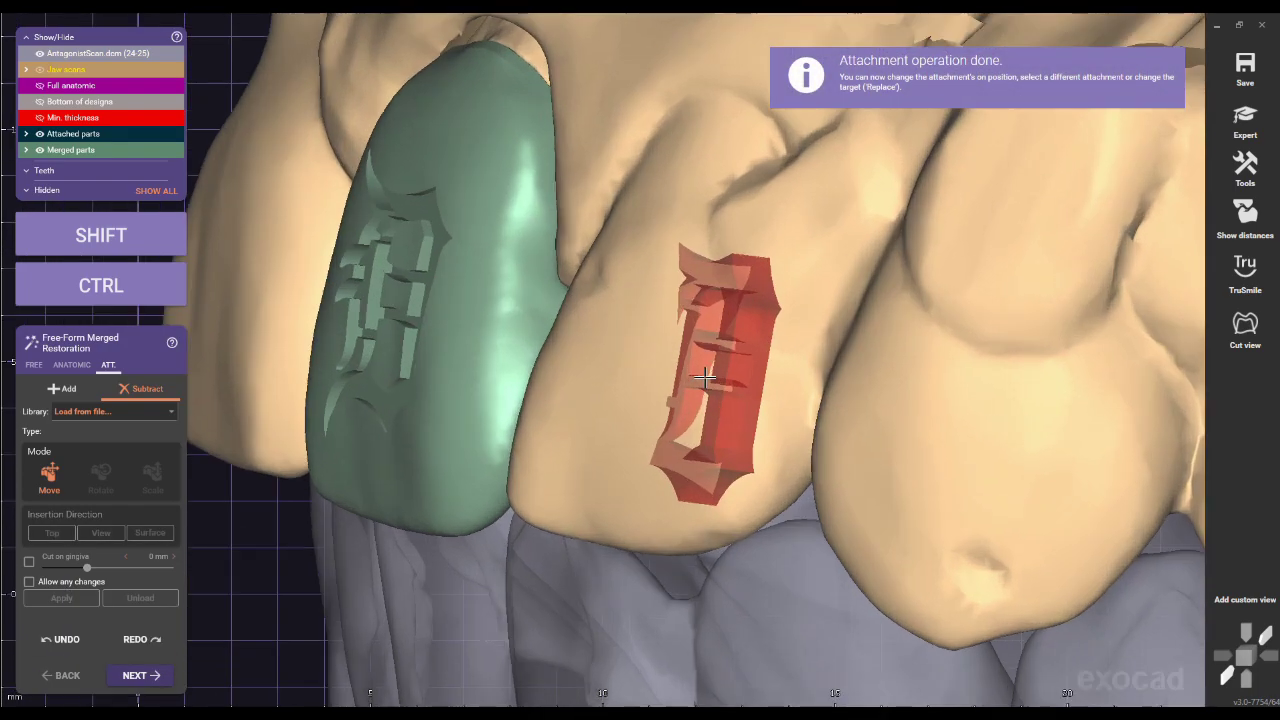
right_click_drag(686, 376, 701, 366)
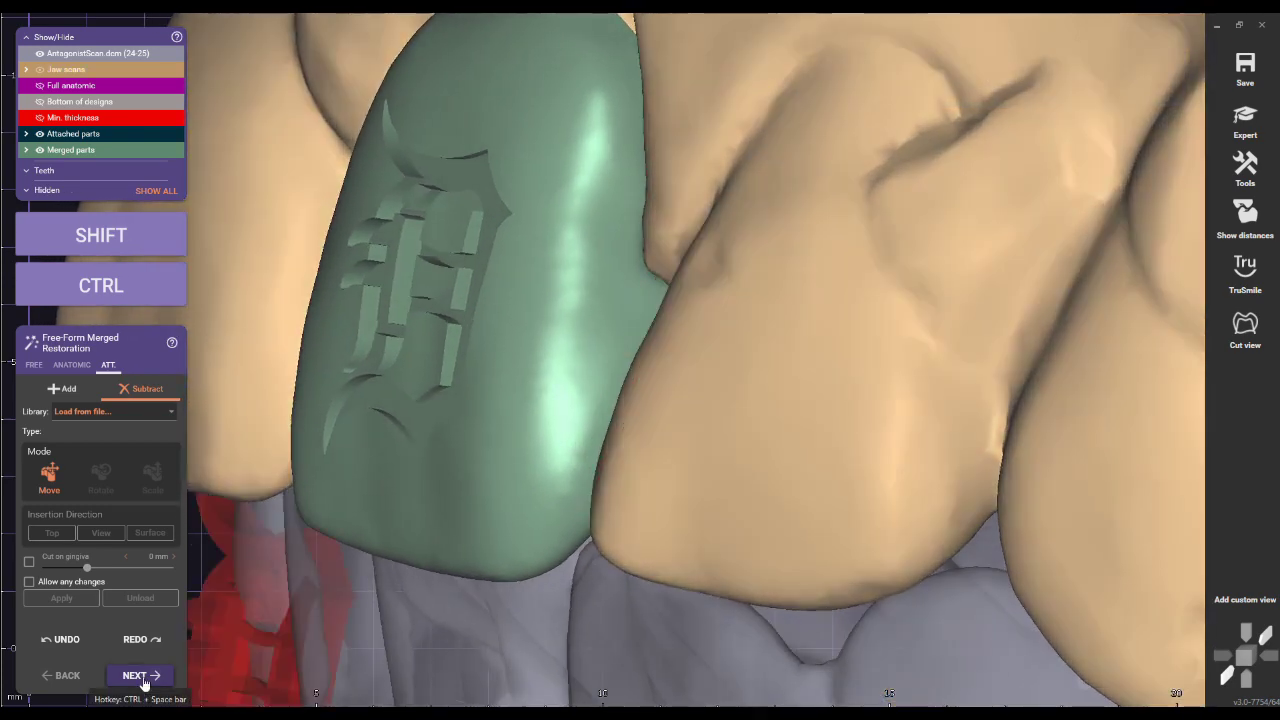
Finish free-forming, save the modifications to the crown STL and choose "I'm done" as the next step
left_click(142, 680)
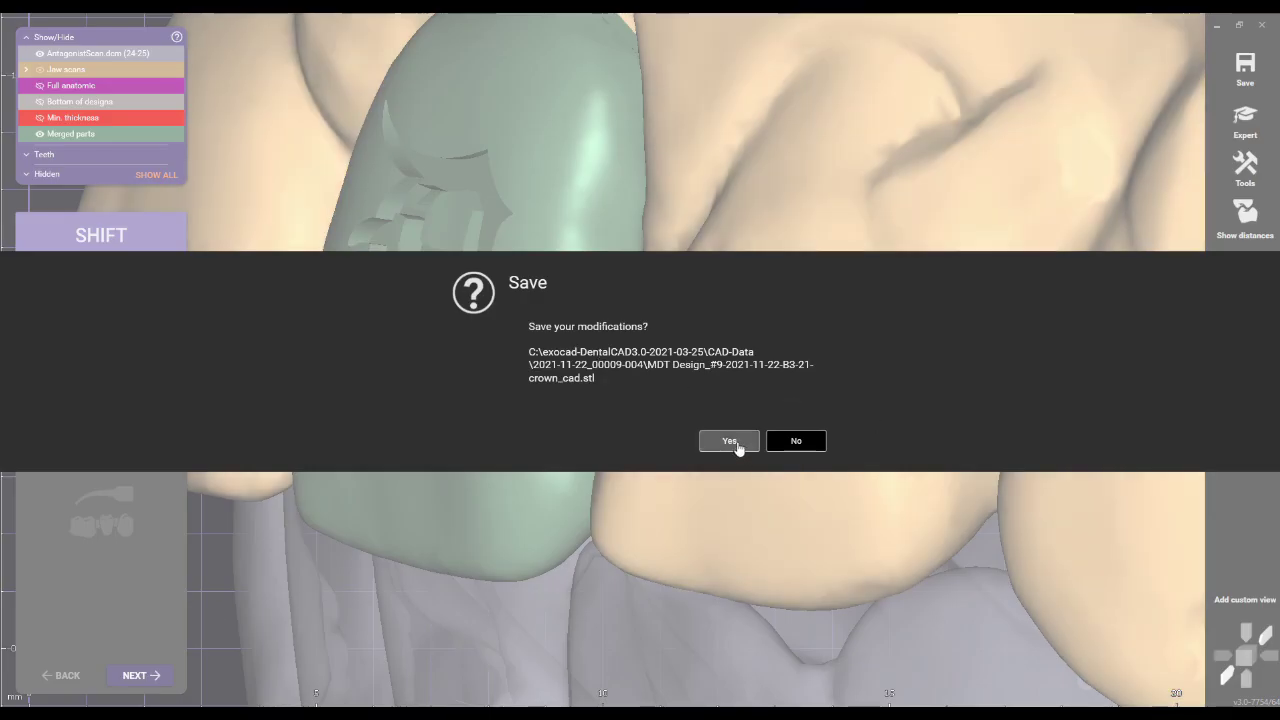
left_click(737, 446)
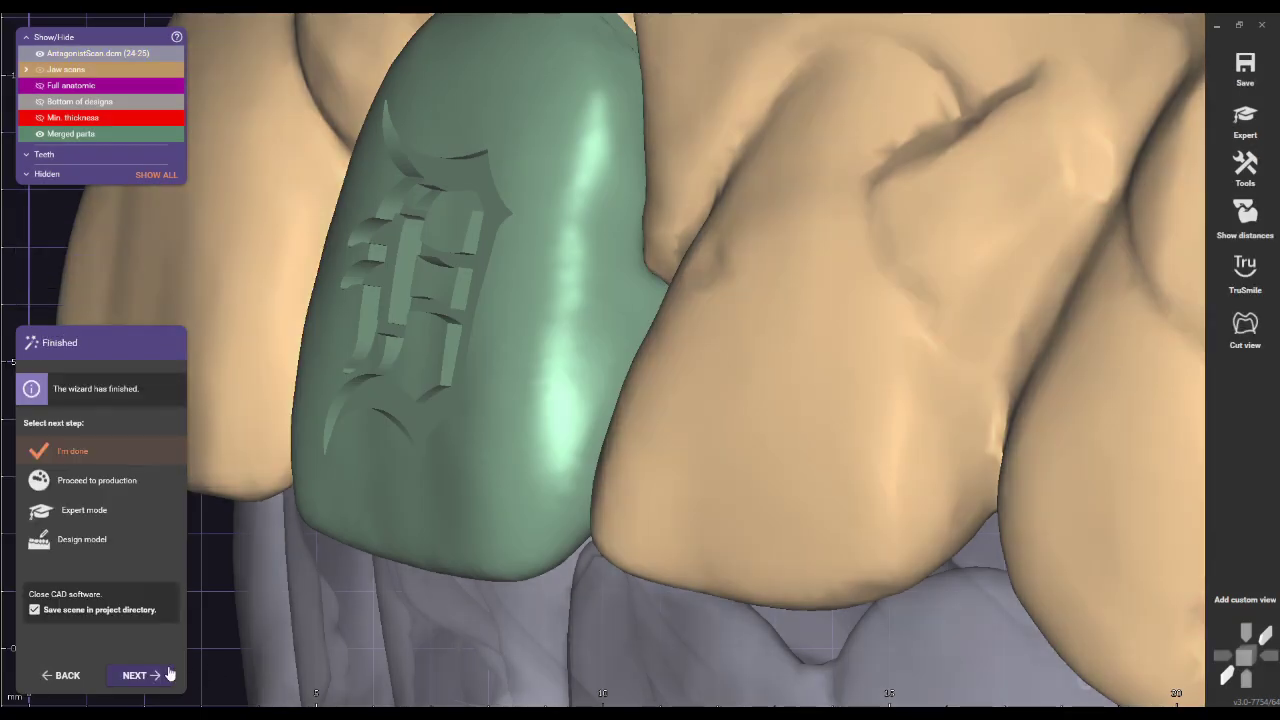
left_click(90, 449)
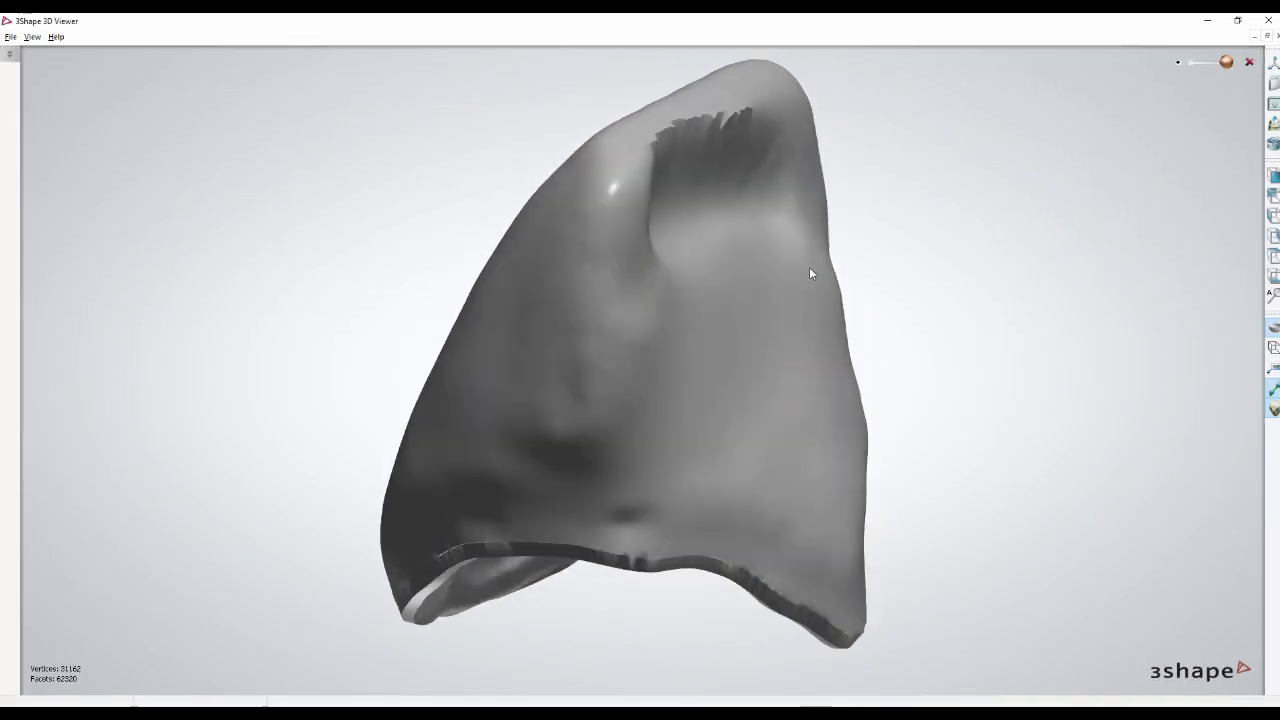
Examine the engraved logo on the saved crown STL in 3Shape 3D Viewer
right_click_drag(809, 268, 698, 333)
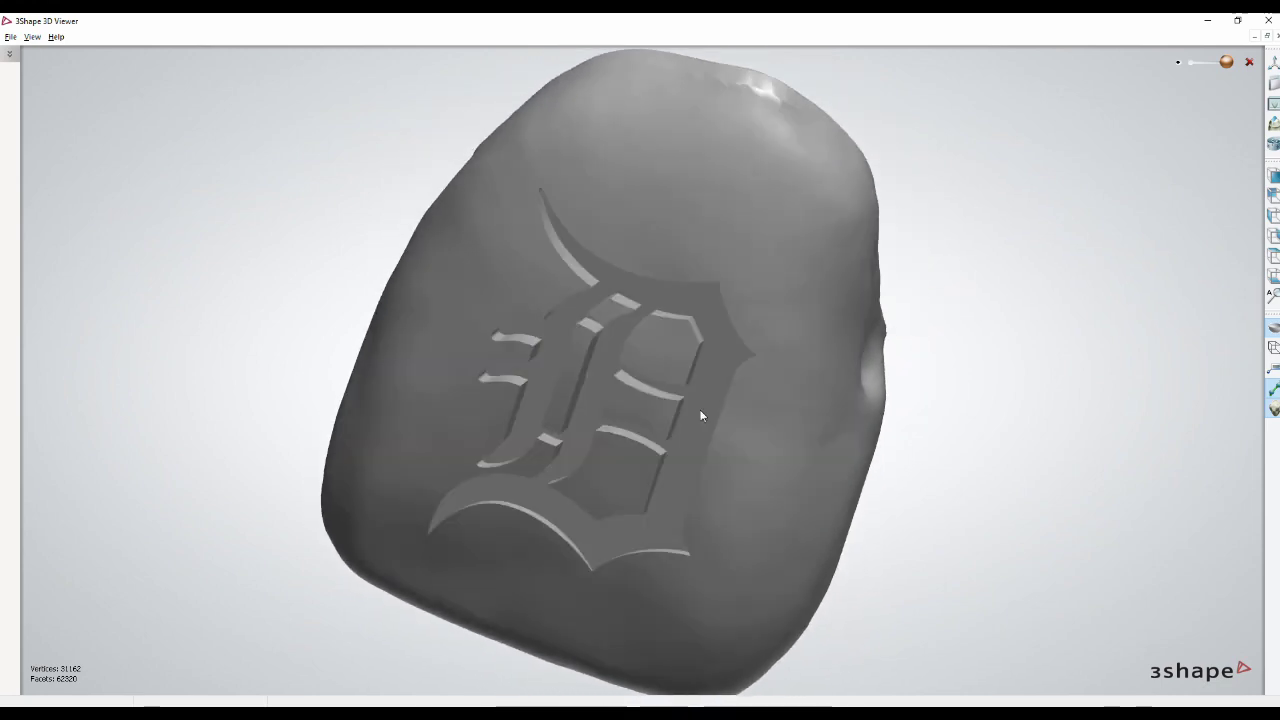
right_click_drag(720, 398, 732, 430)
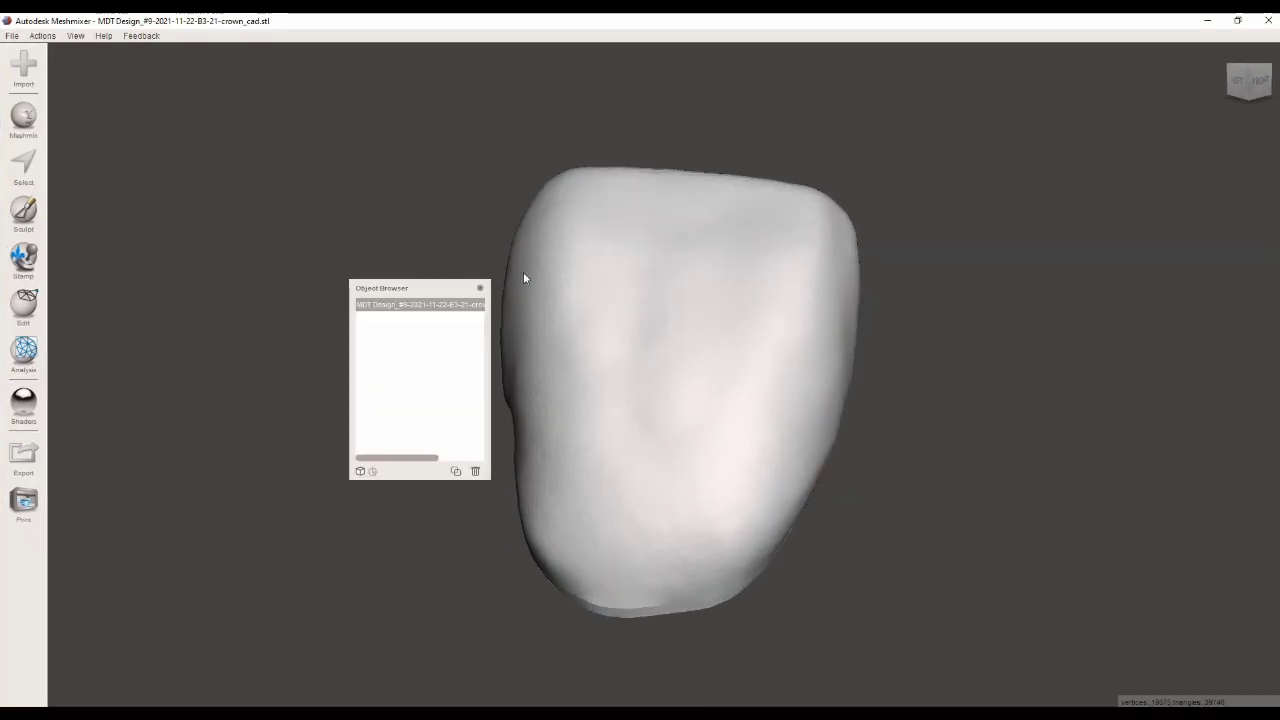
Select the entire crown mesh by enclosing it with a lasso outline
left_click(24, 163)
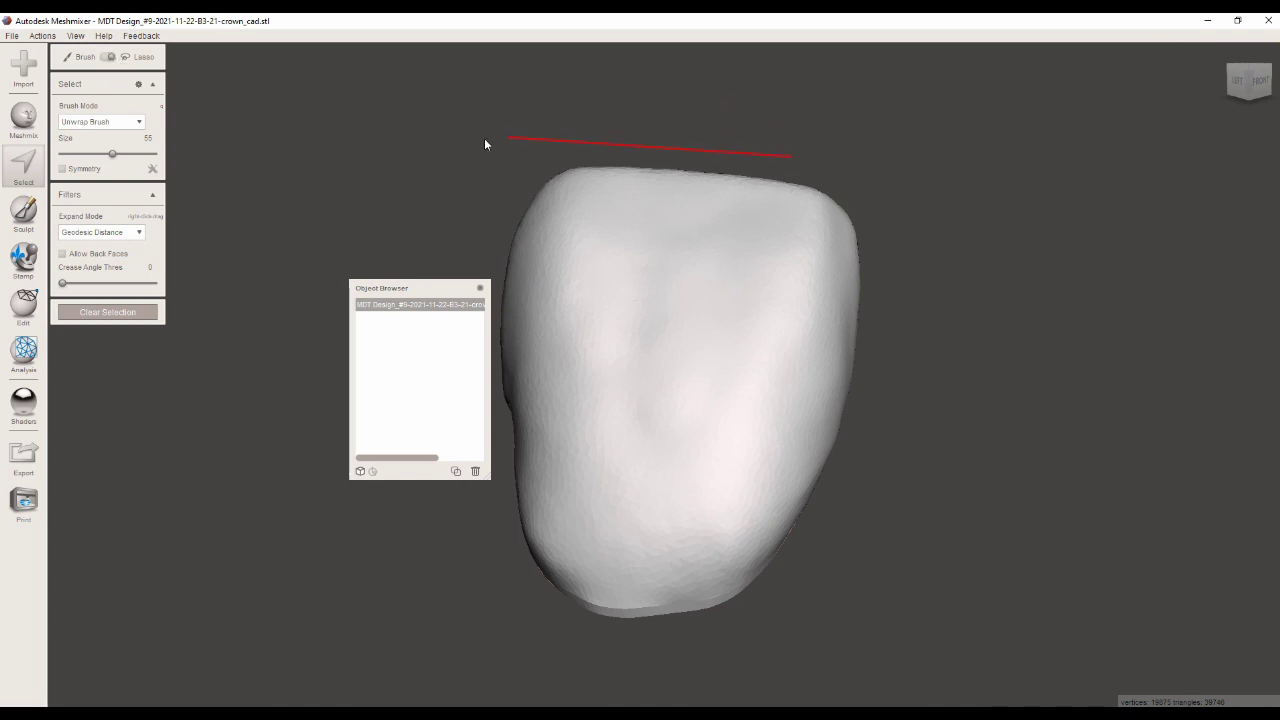
left_click_drag(472, 394, 508, 459)
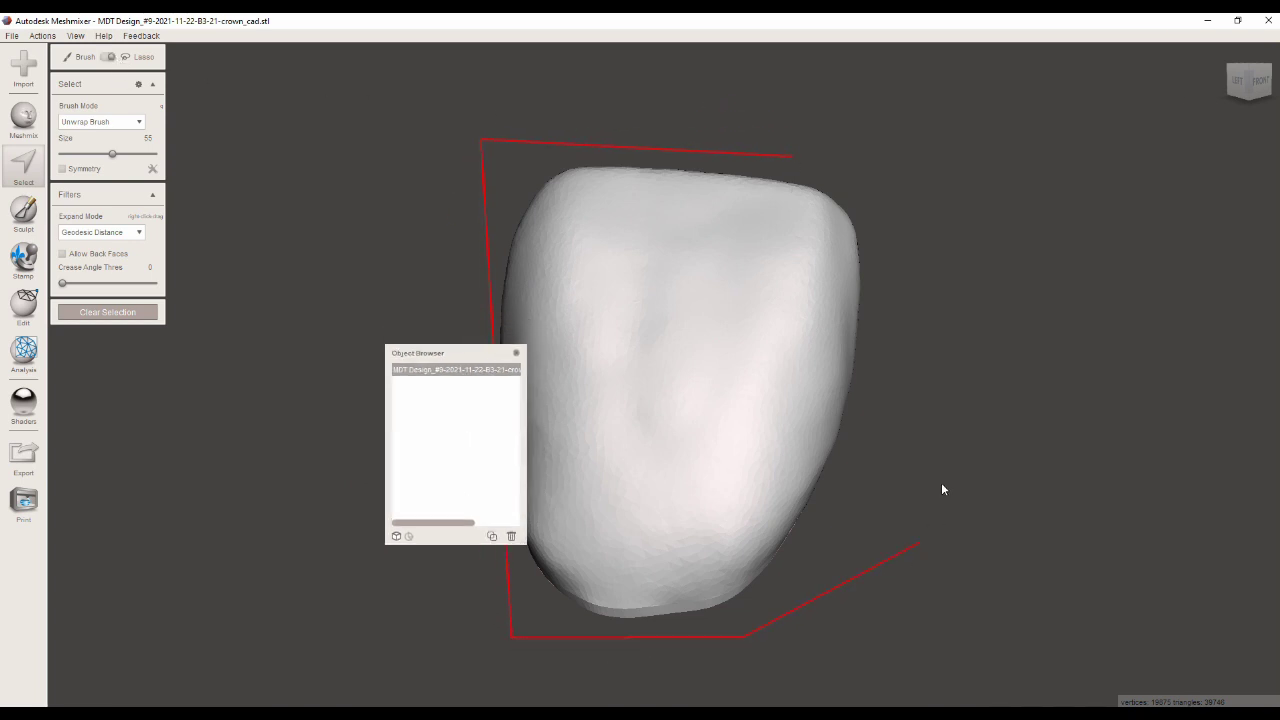
left_click_drag(793, 157, 793, 156)
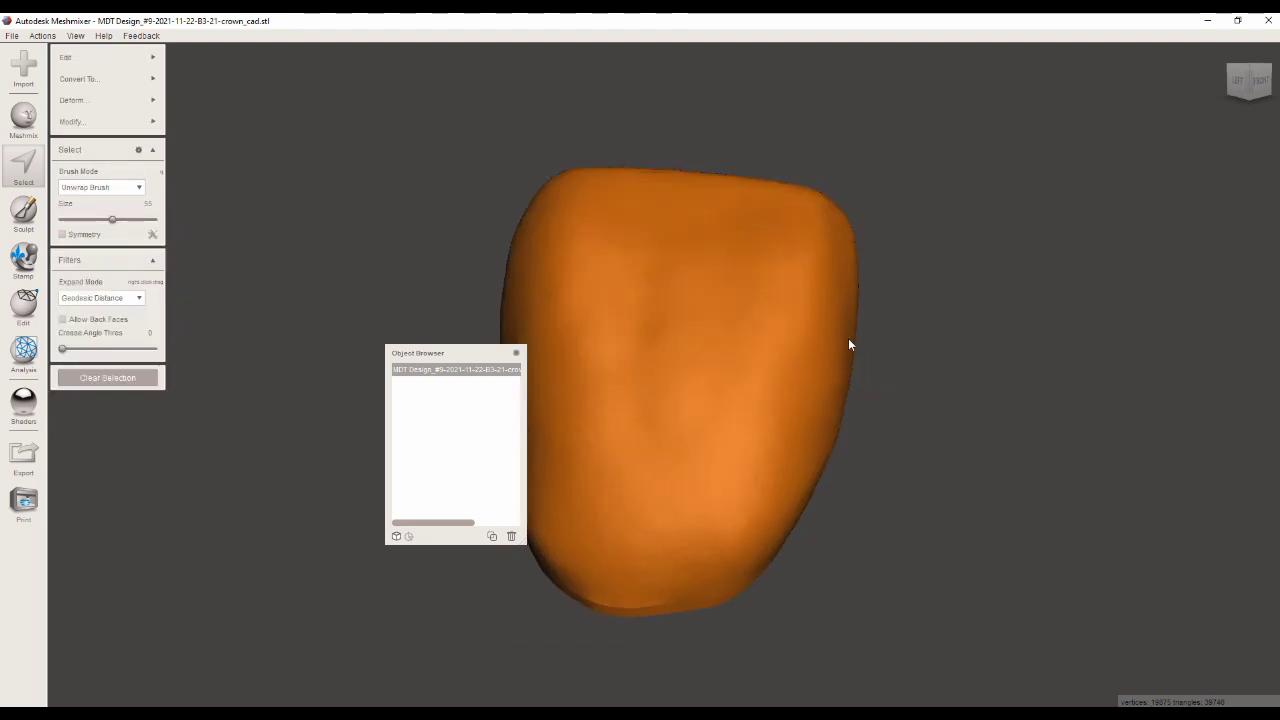
mouse_move(849, 340)
right_mouse_down()
mouse_move(879, 240)
mouse_move(853, 387)
mouse_move(828, 389)
right_mouse_up()
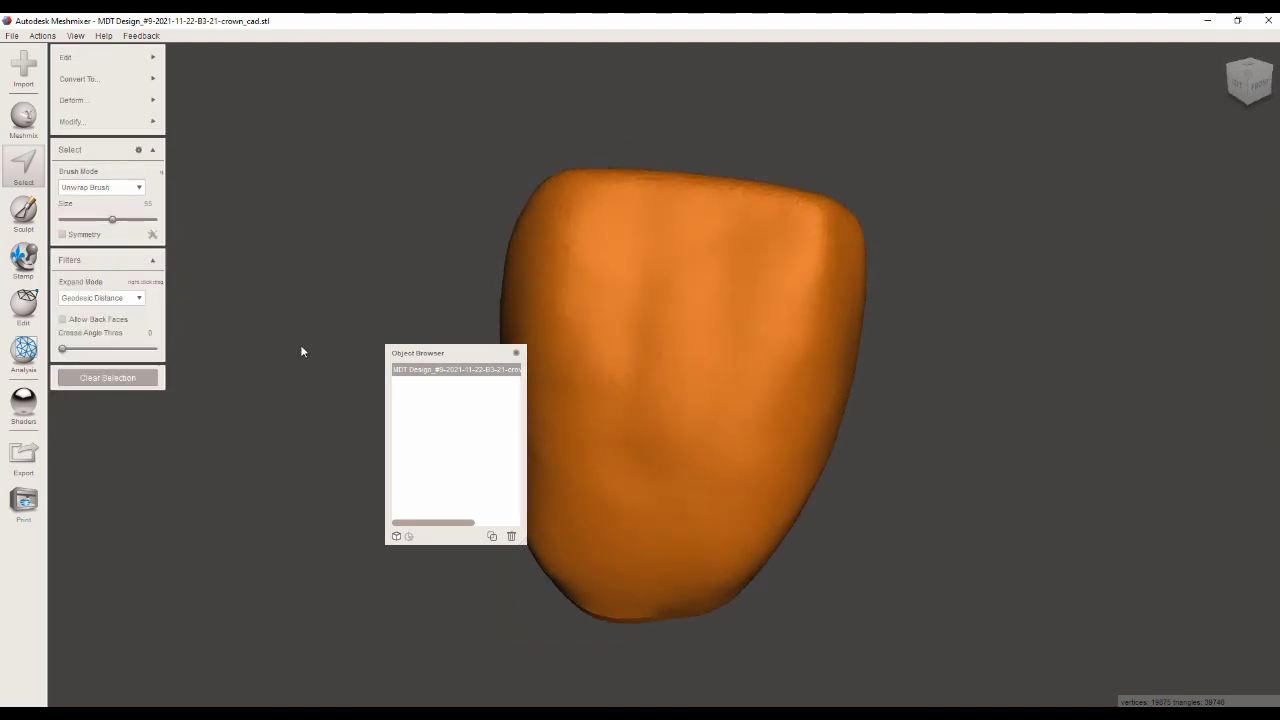
Remesh the selected crown using Linear Subdivision and accept the result
mouse_move(133, 57)
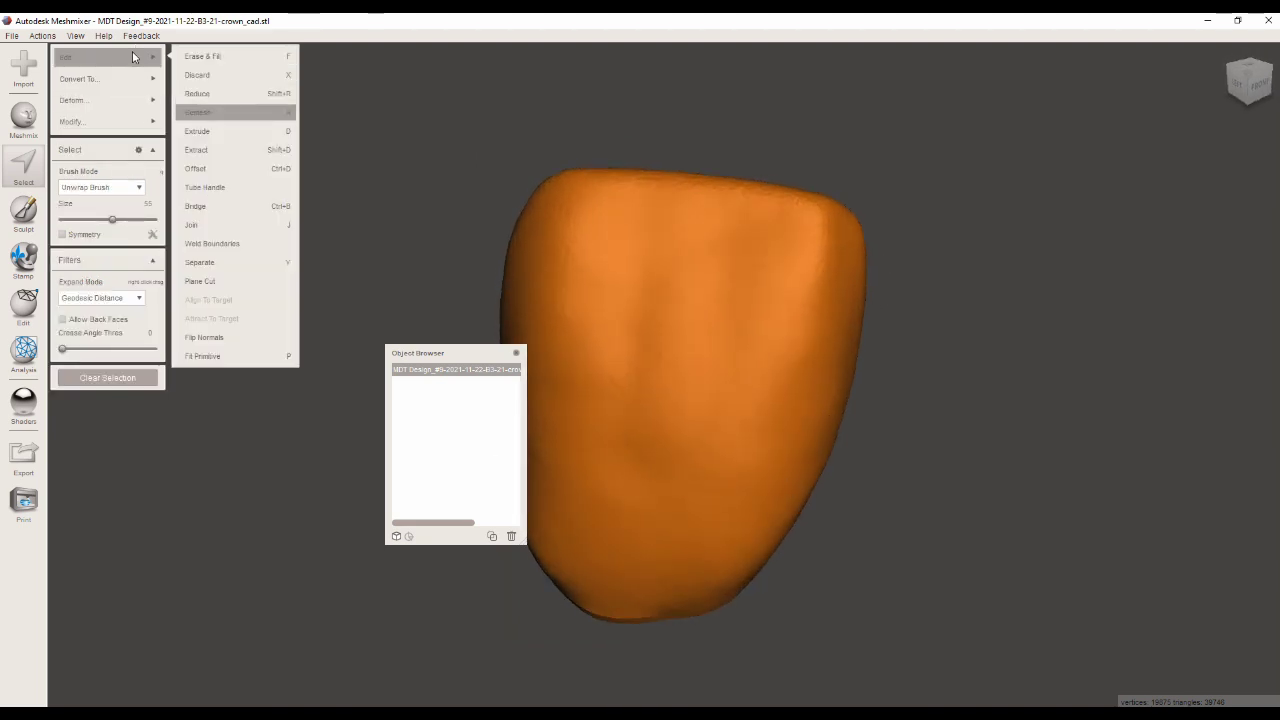
left_click(208, 114)
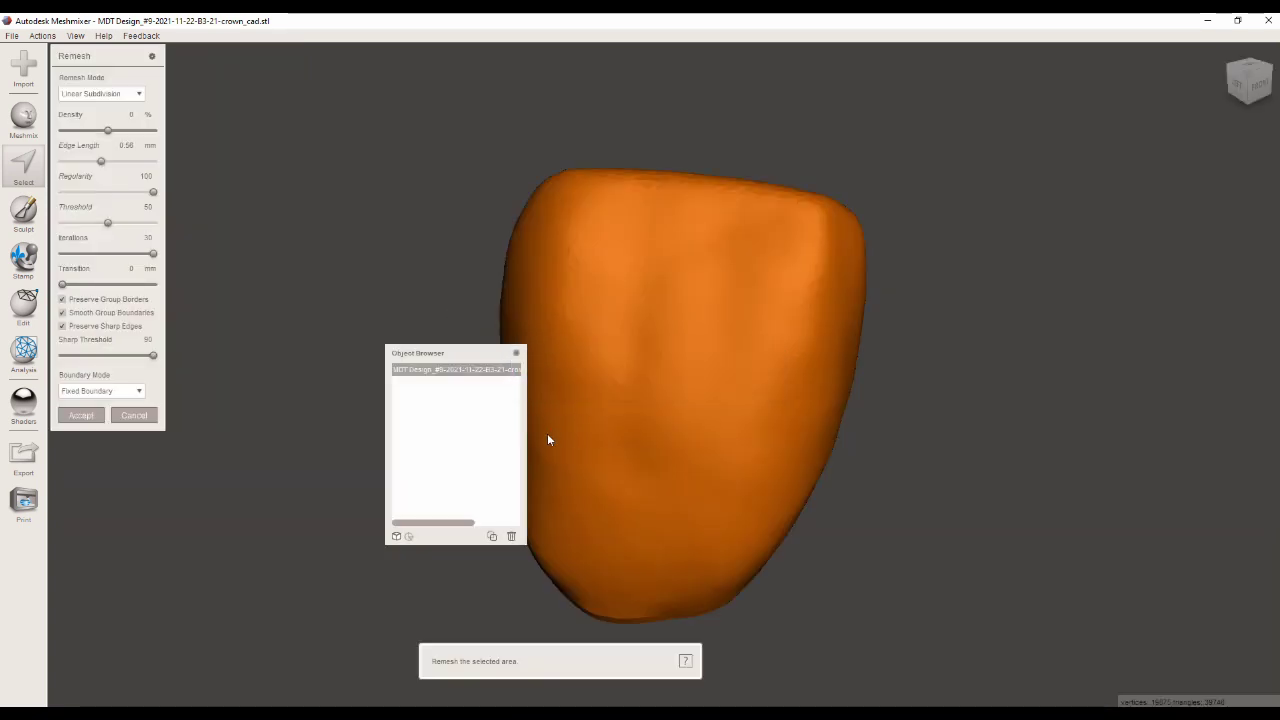
left_click(74, 417)
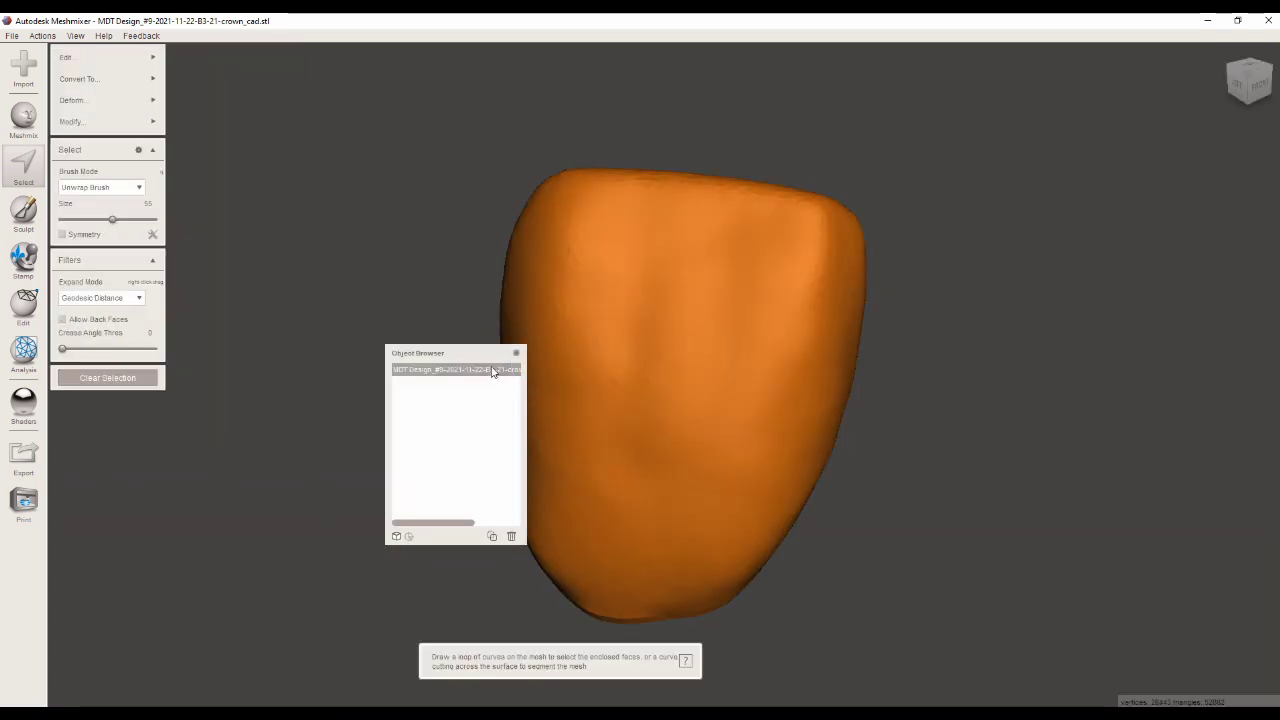
left_click_drag(463, 359, 377, 339)
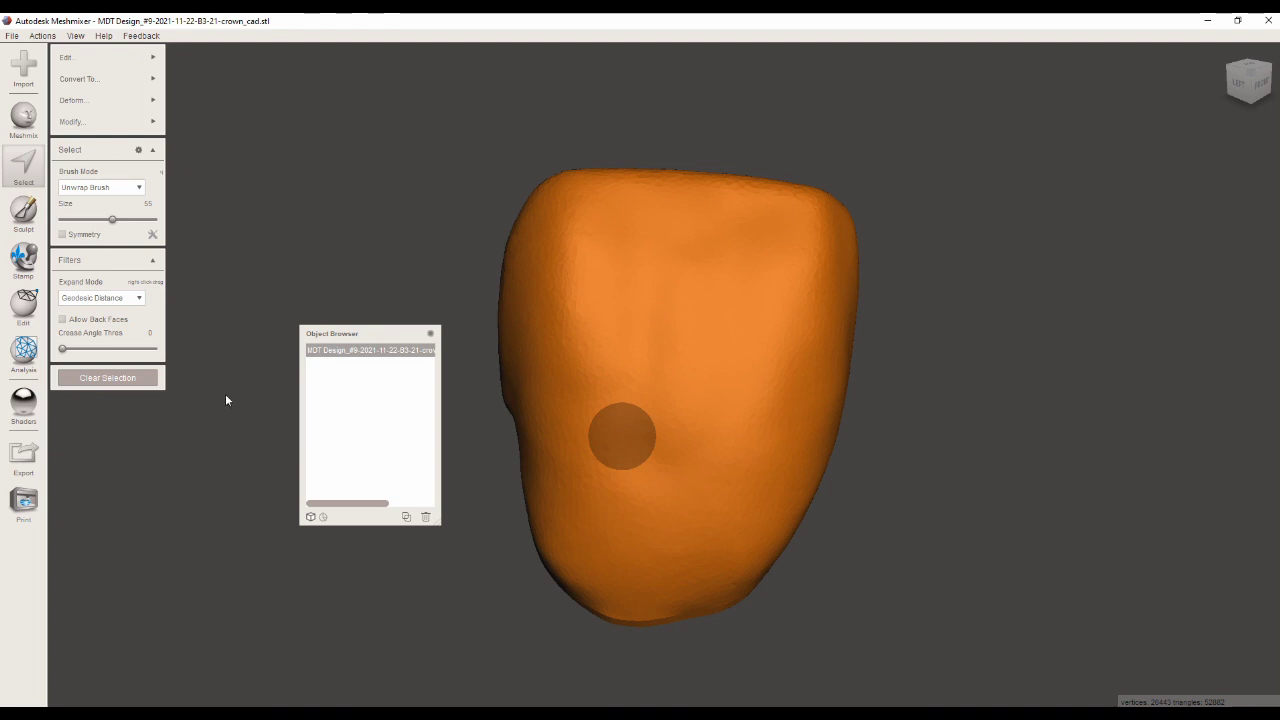
Import Detroit_Tigers.stl by appending it to the crown scene and let its size be repaired automatically
left_click(32, 80)
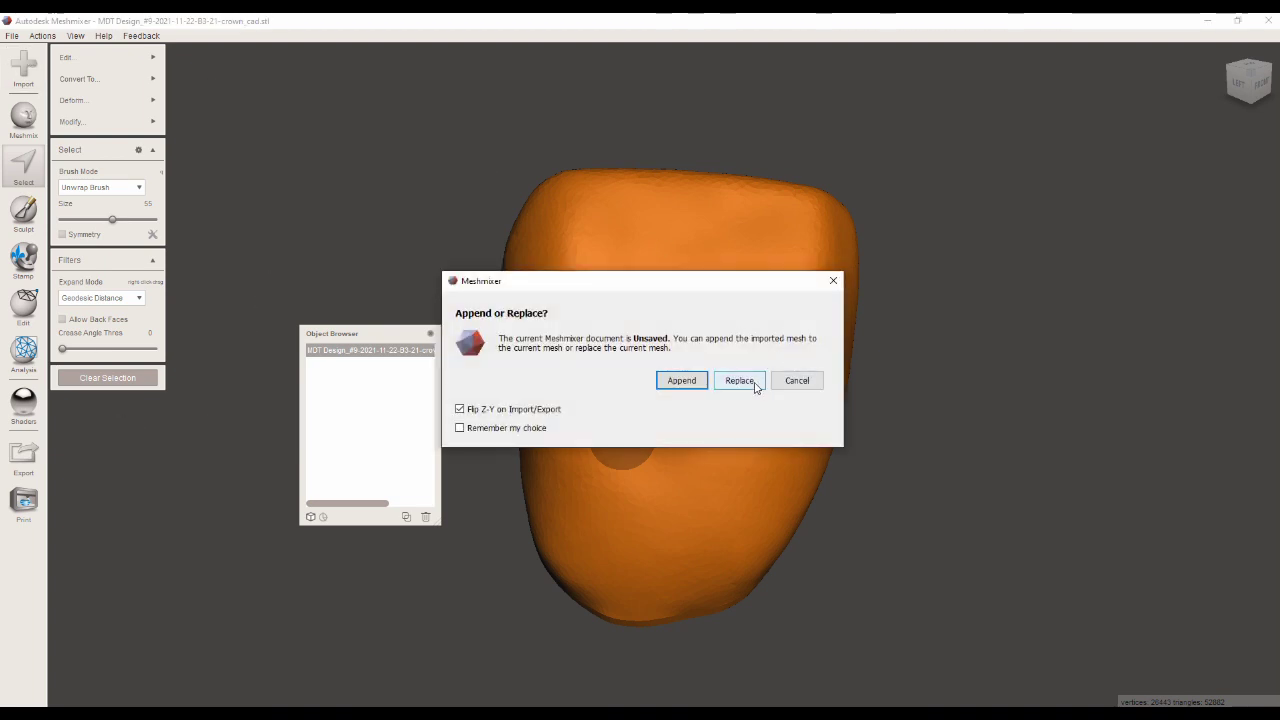
left_click(692, 381)
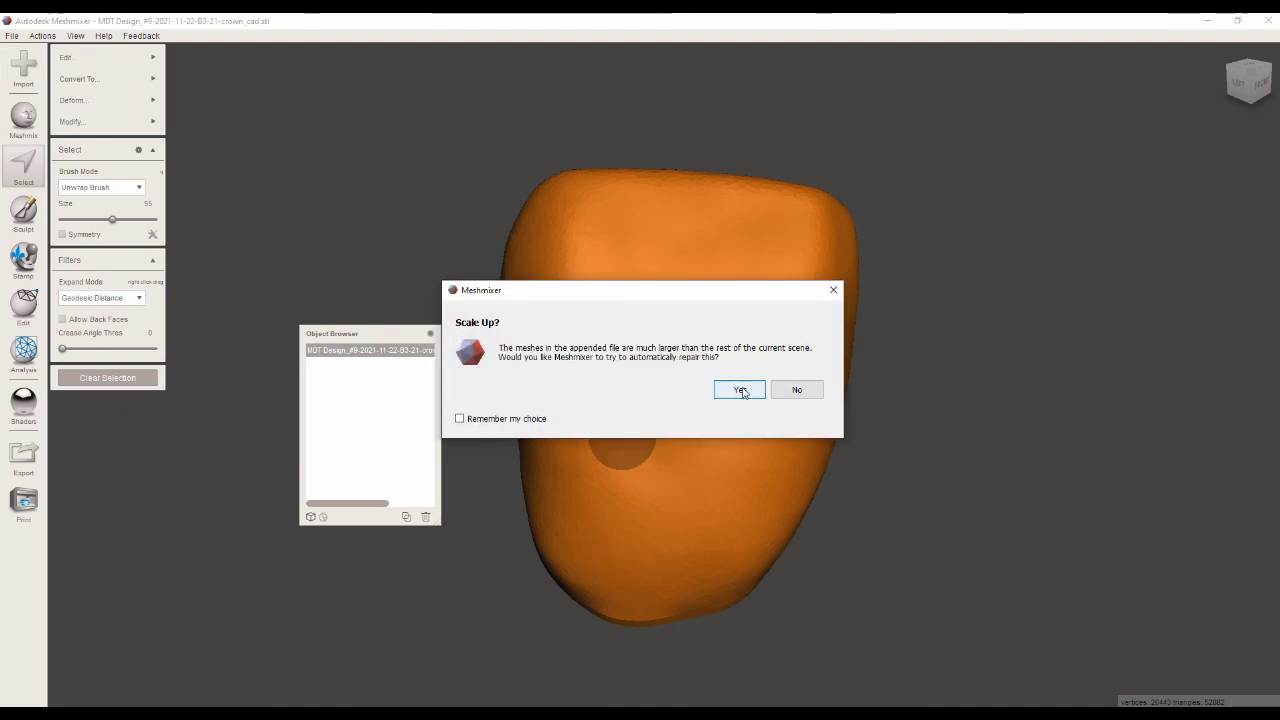
left_click(740, 390)
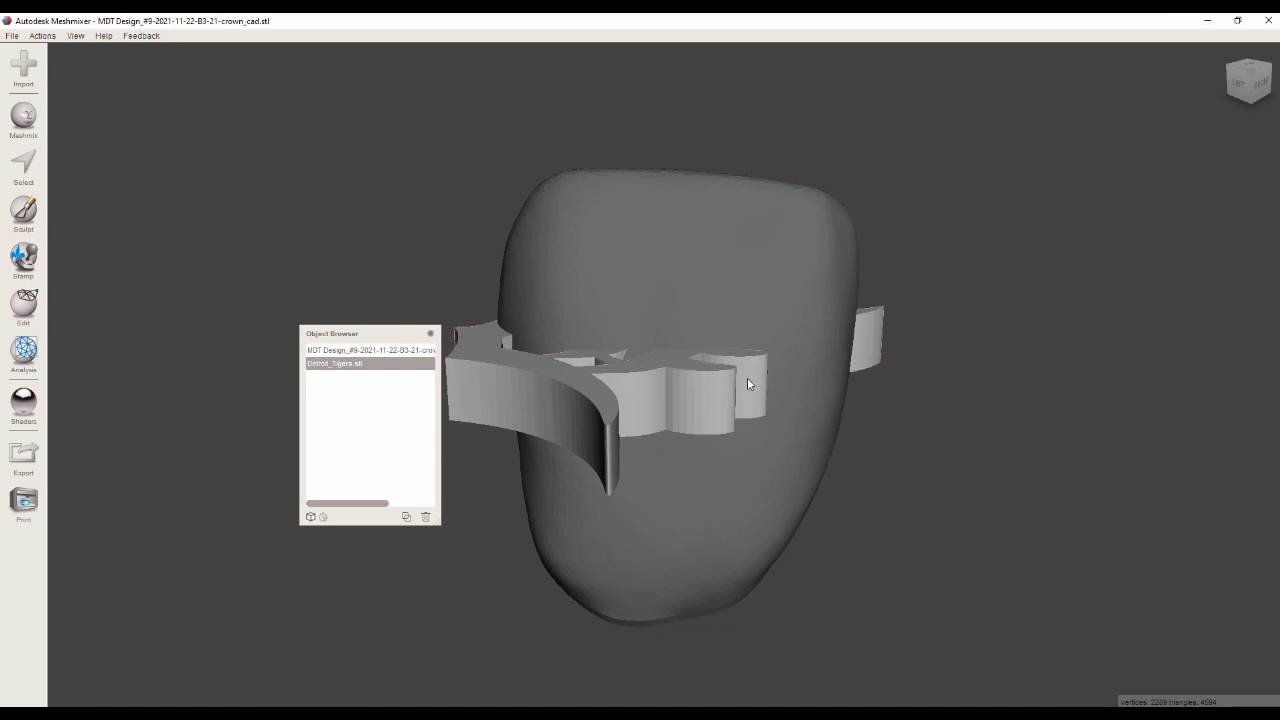
Transform the logo by scaling it uniformly to about 0.58, turning it upright and seating it in the crown's front surface
key("t")
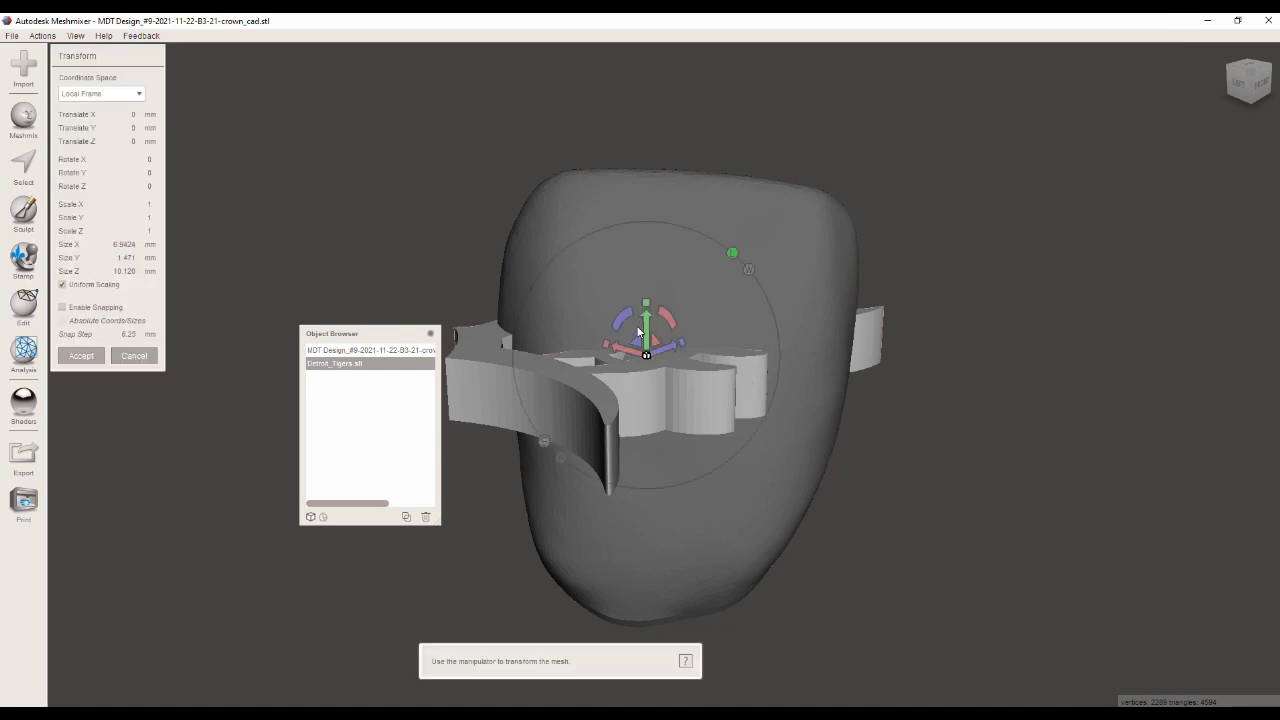
left_click_drag(669, 325, 638, 379)
right_click_drag(640, 380, 628, 474)
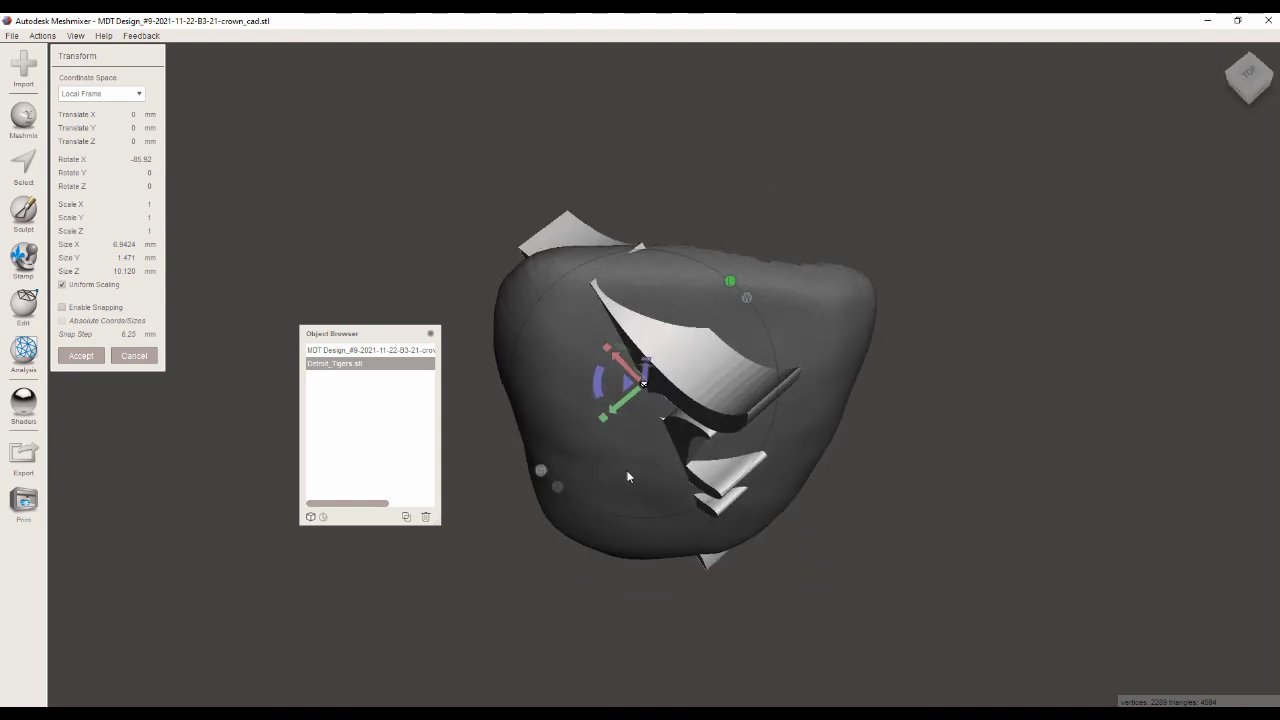
left_click_drag(595, 389, 608, 410)
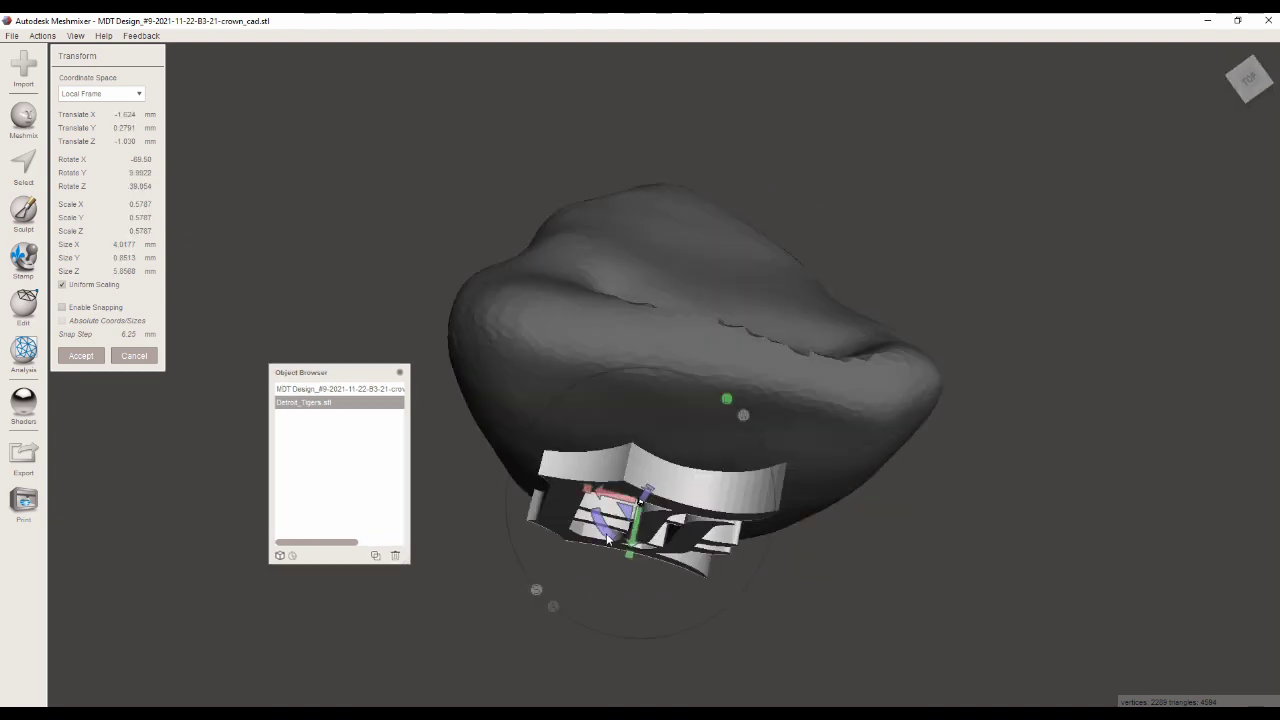
left_click_drag(606, 539, 600, 536)
right_click_drag(775, 555, 805, 403)
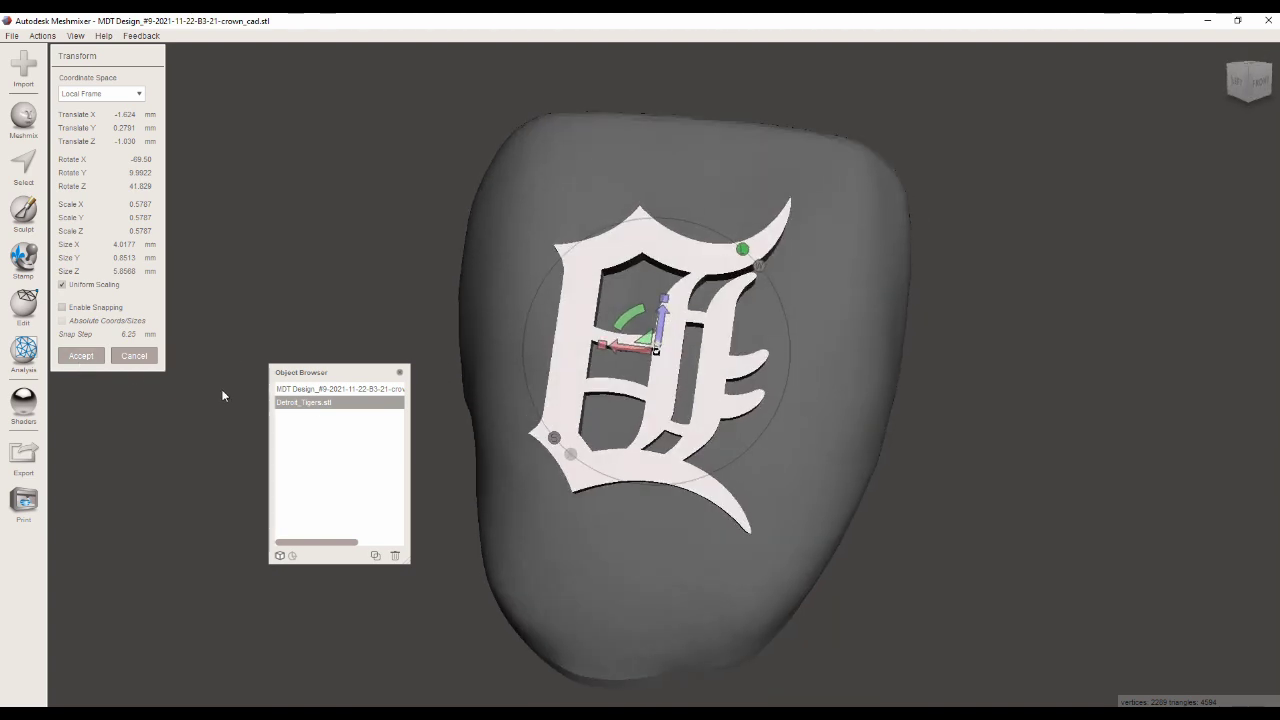
left_click(80, 356)
Select the crown first and the logo second, and start a Boolean Difference to subtract the logo from the crown
left_click(840, 267)
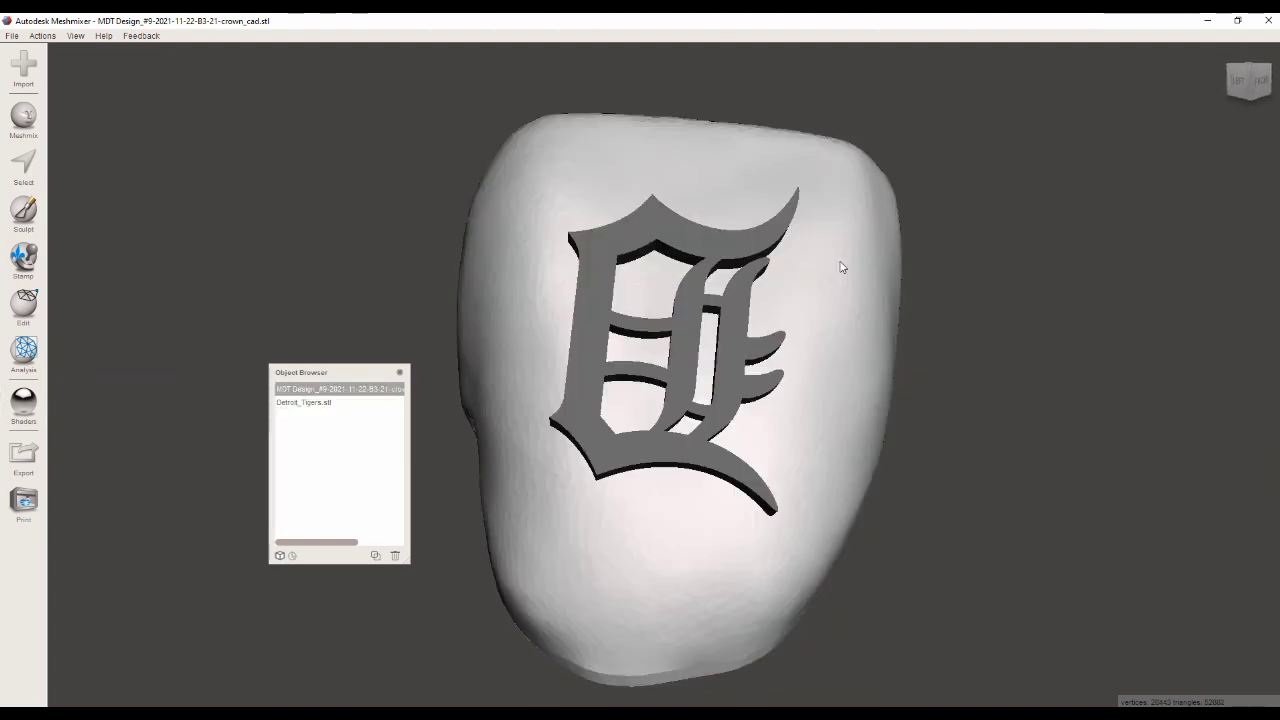
left_click(727, 258, "shift")
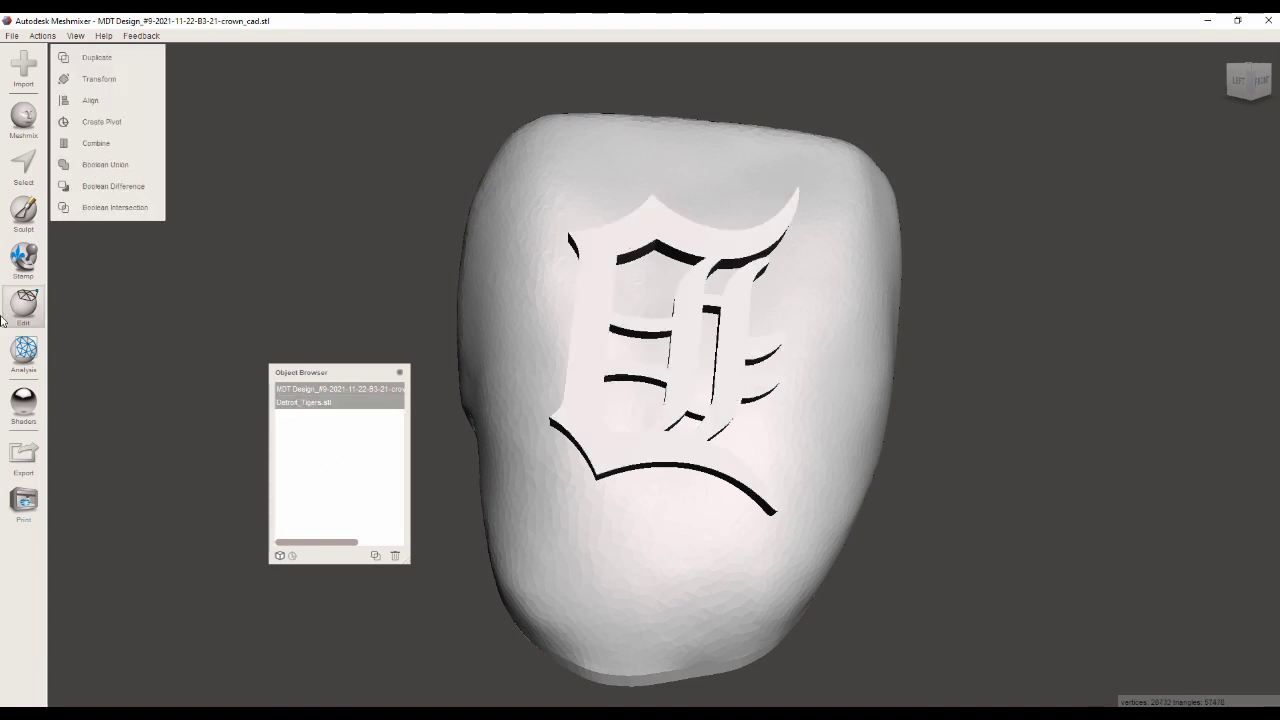
left_click(137, 186)
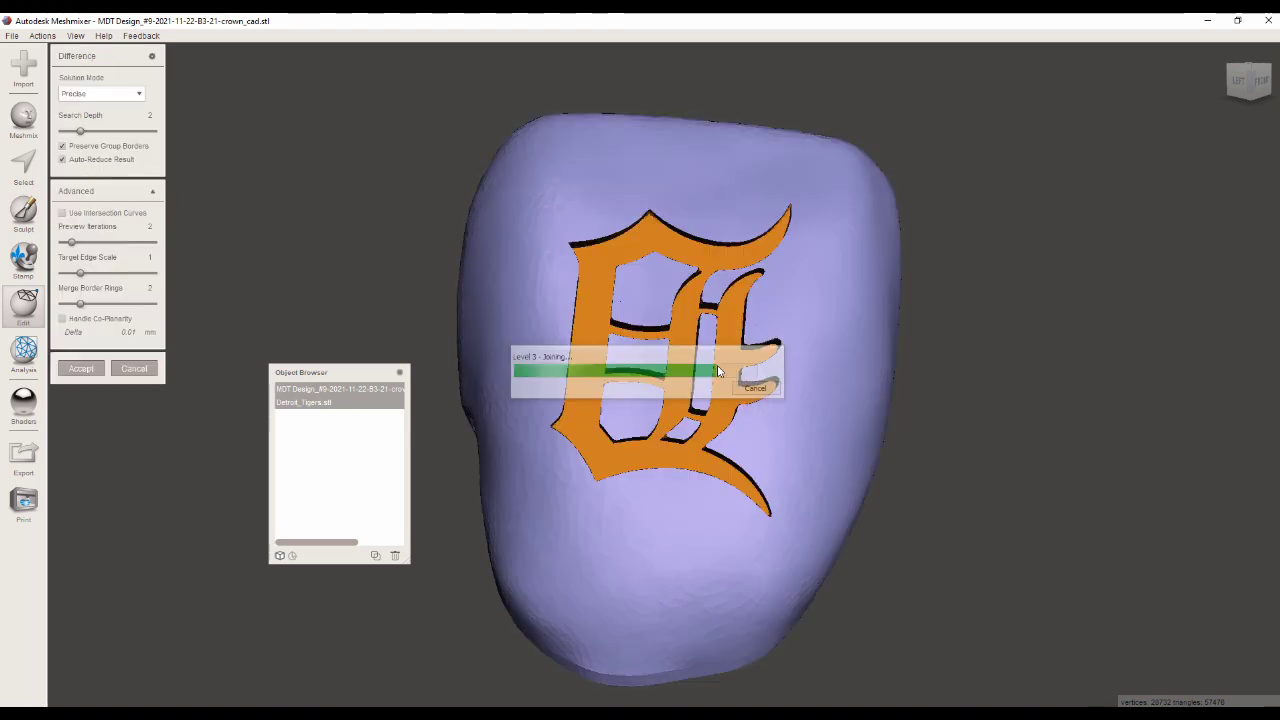
right_click_drag(827, 393, 822, 474)
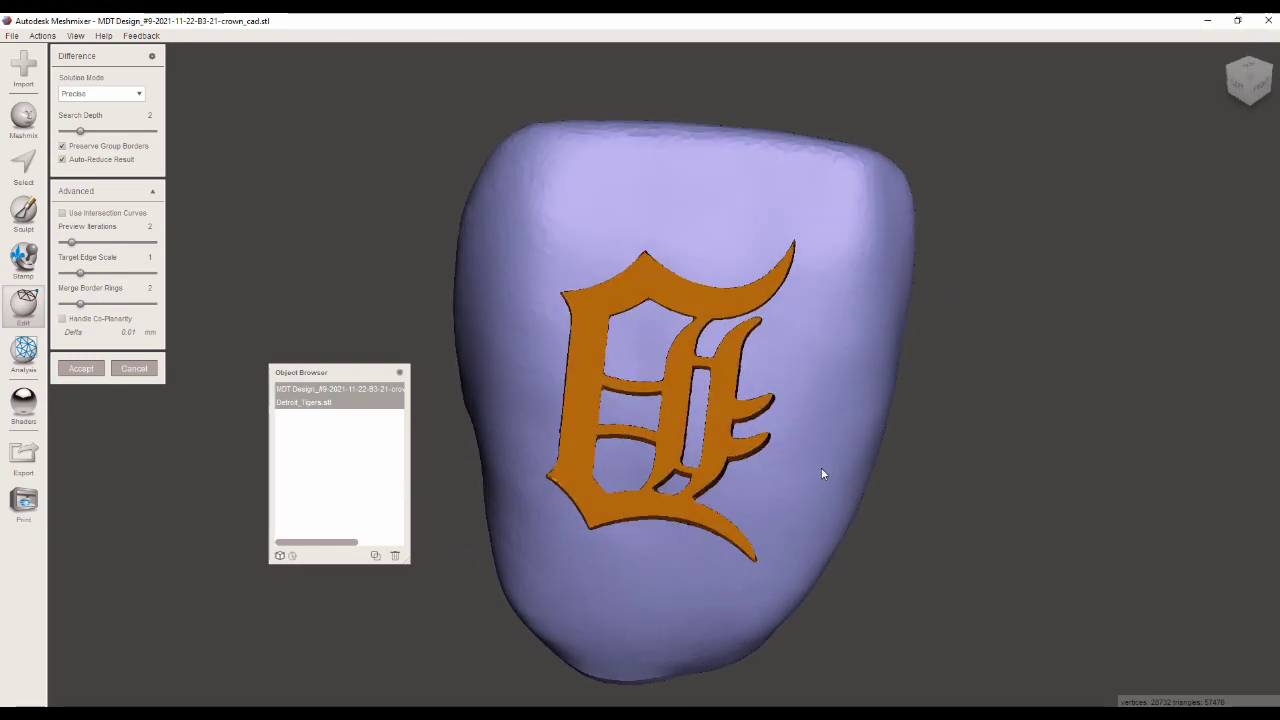
Set the Boolean Difference solution mode to Max Quality
left_click(139, 94)
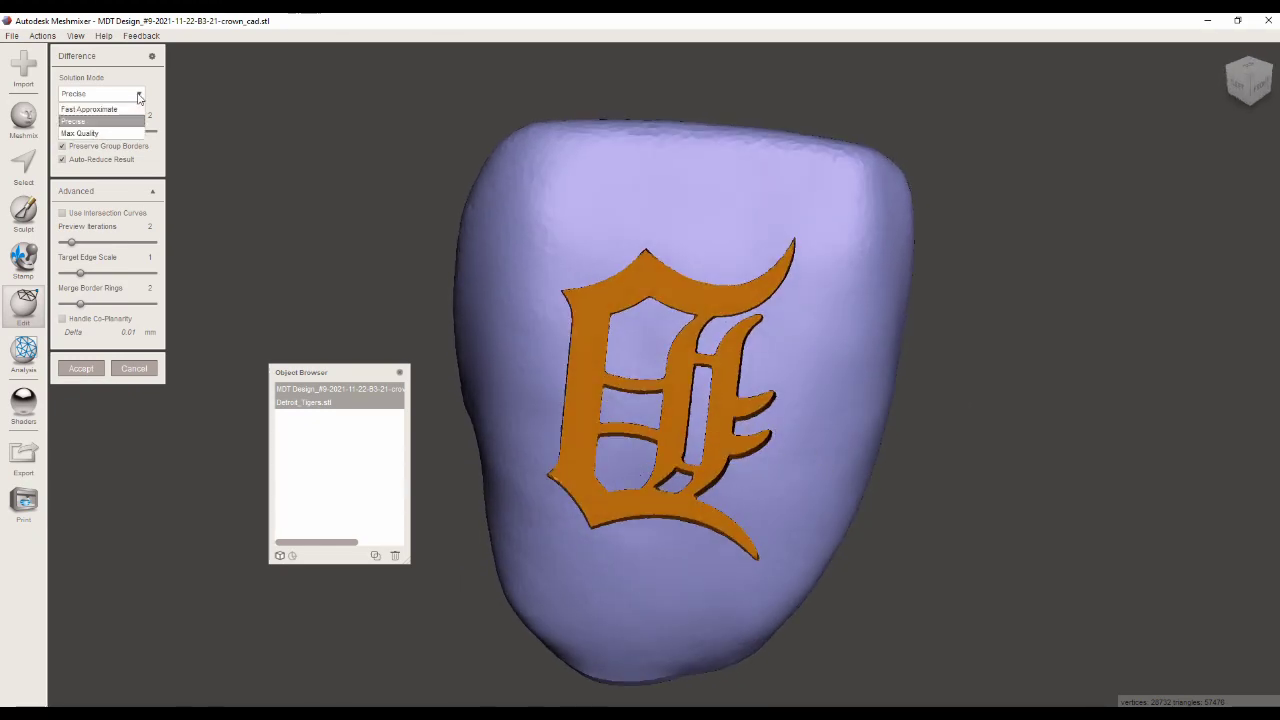
left_click(88, 134)
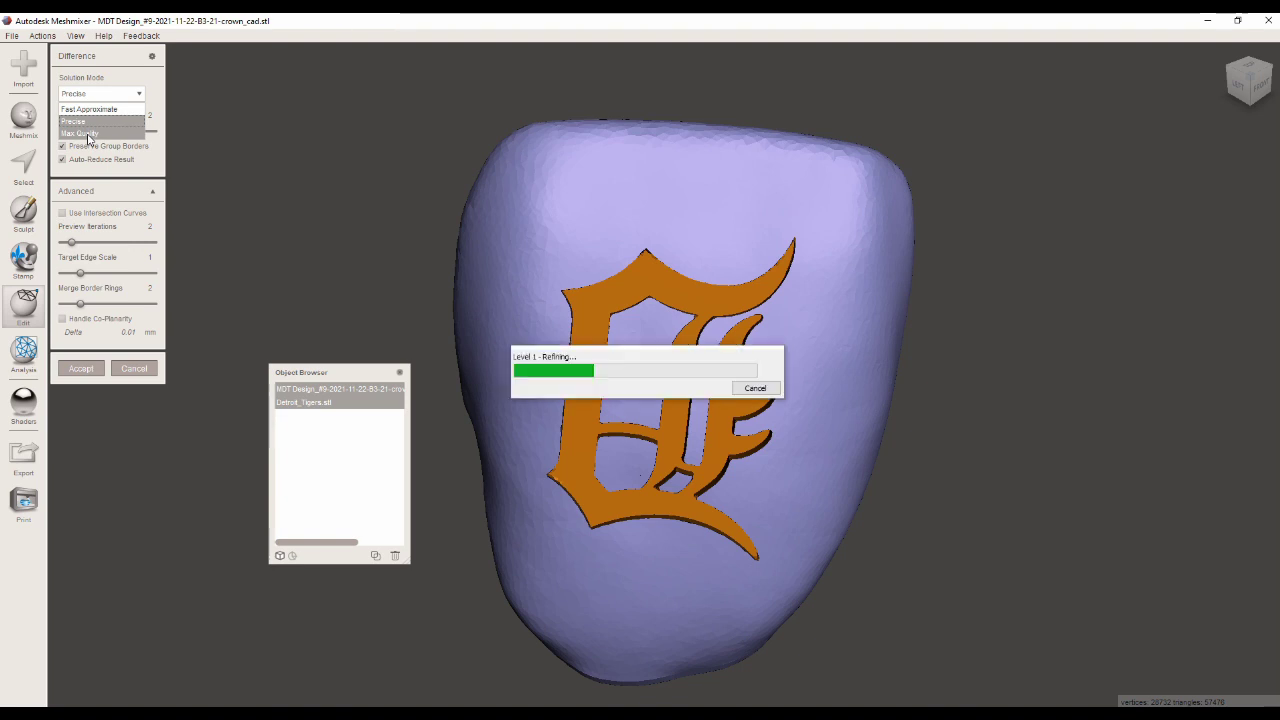
left_click(88, 134)
right_click_drag(563, 330, 597, 307)
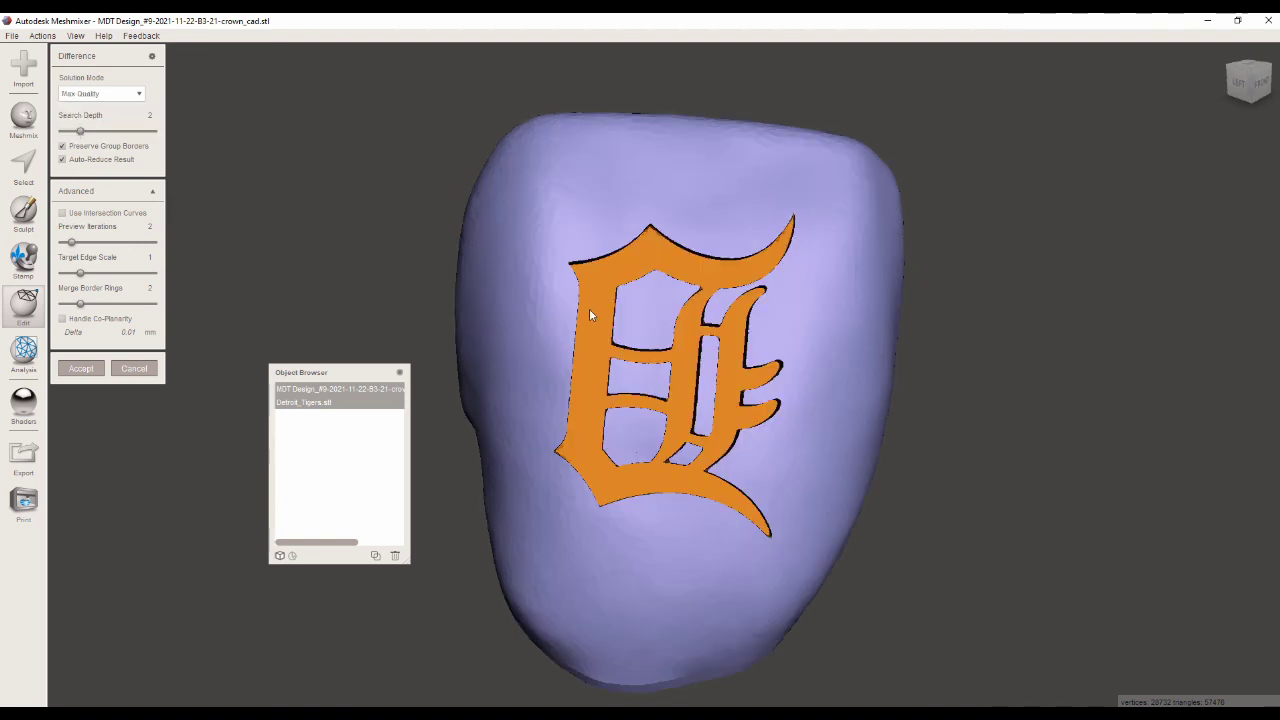
Turn off Auto-Reduce Result and accept the Boolean Difference to engrave the logo into the crown
left_click(62, 159)
right_click_drag(663, 251, 680, 293)
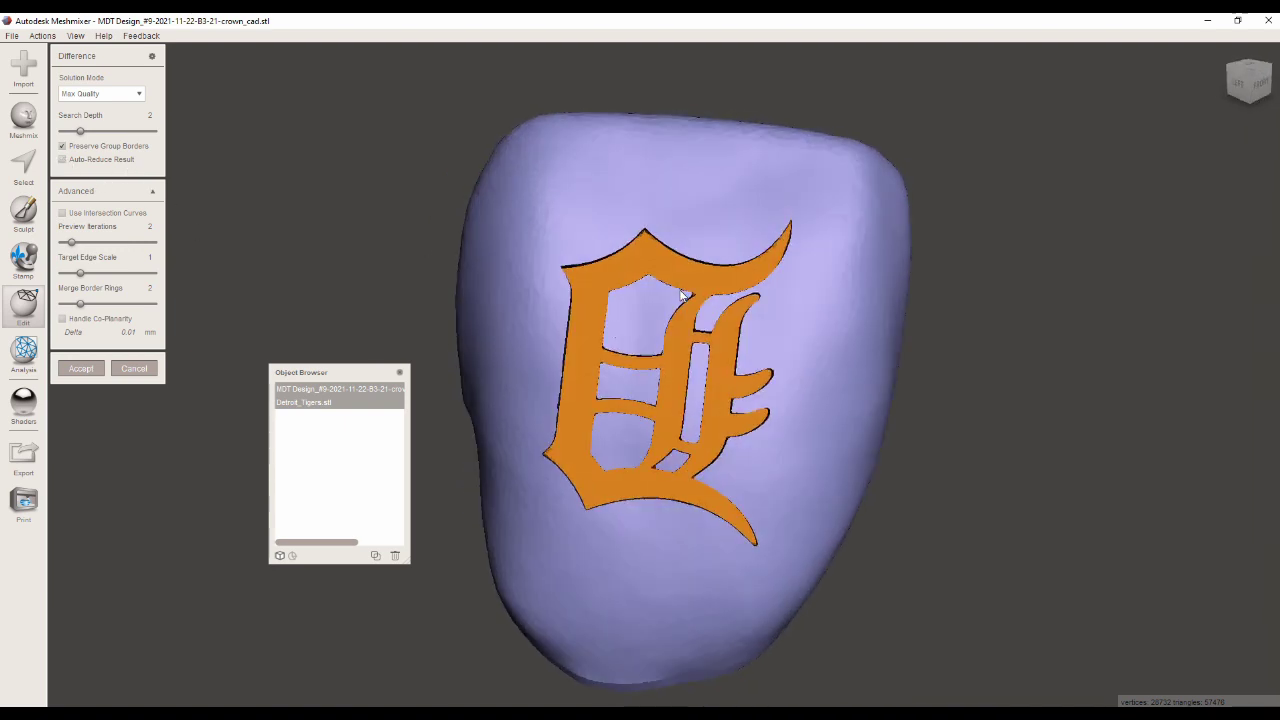
left_click(70, 370)
right_click_drag(812, 323, 826, 370)
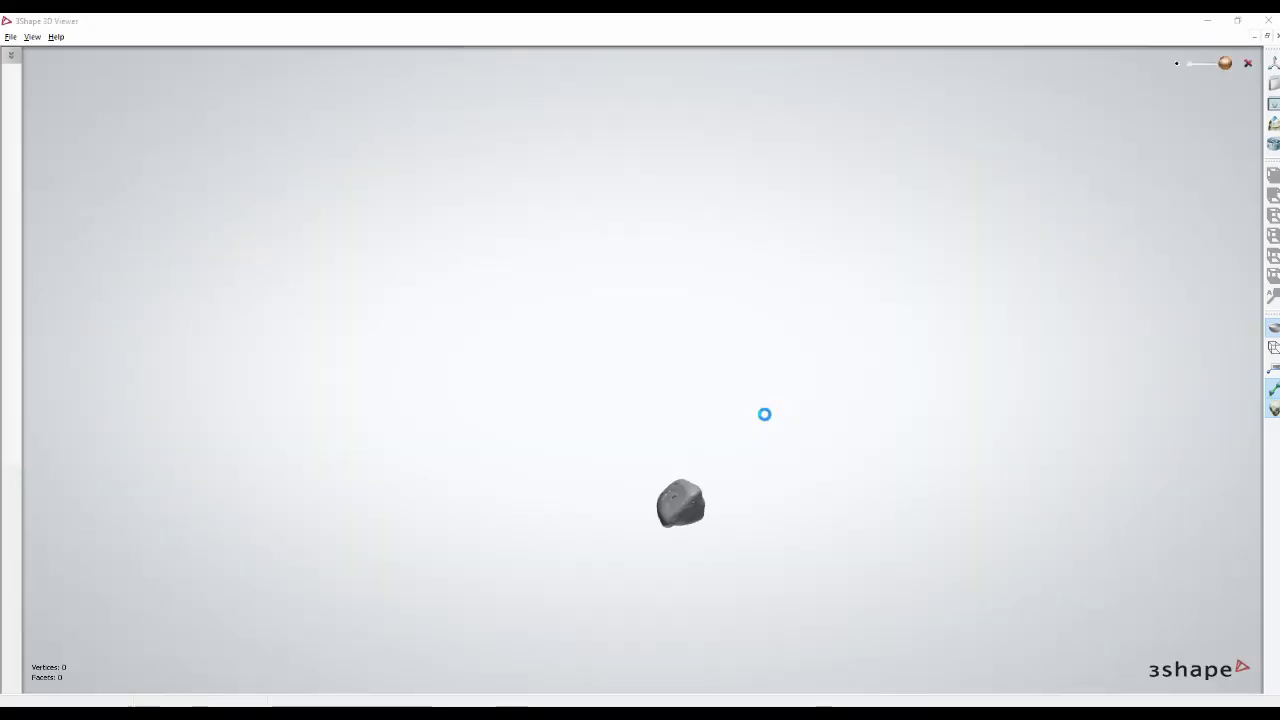
Switch to 3Shape 3D Viewer and examine the Meshmixer-engraved logo on the crown up close and as a whole
right_click_drag(879, 319, 950, 389)
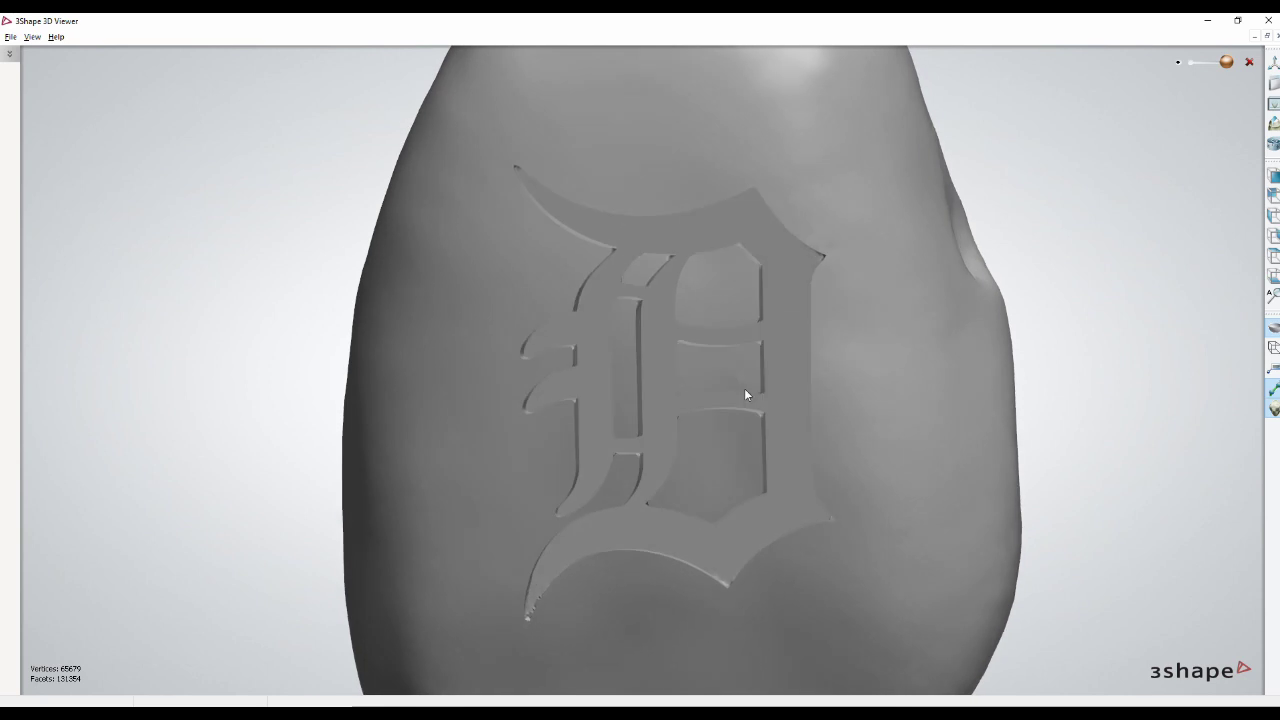
right_click_drag(744, 389, 754, 380)
scroll(753, 379, "down", 5)
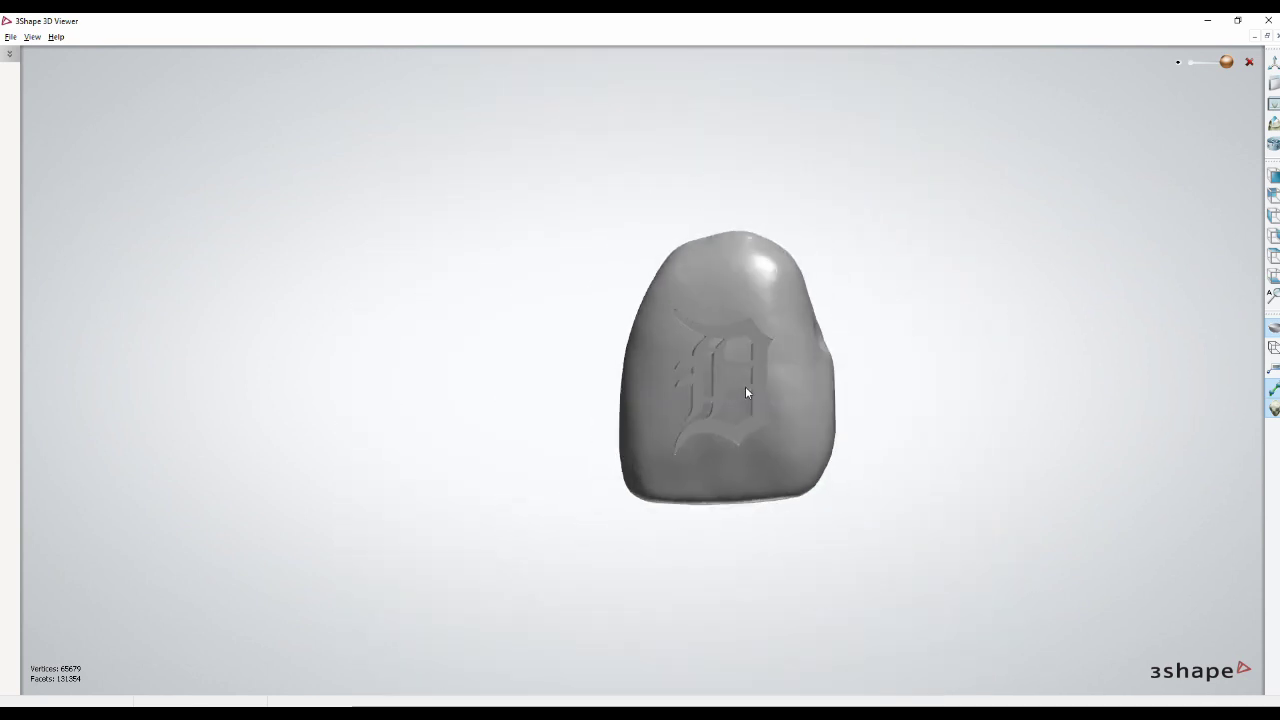